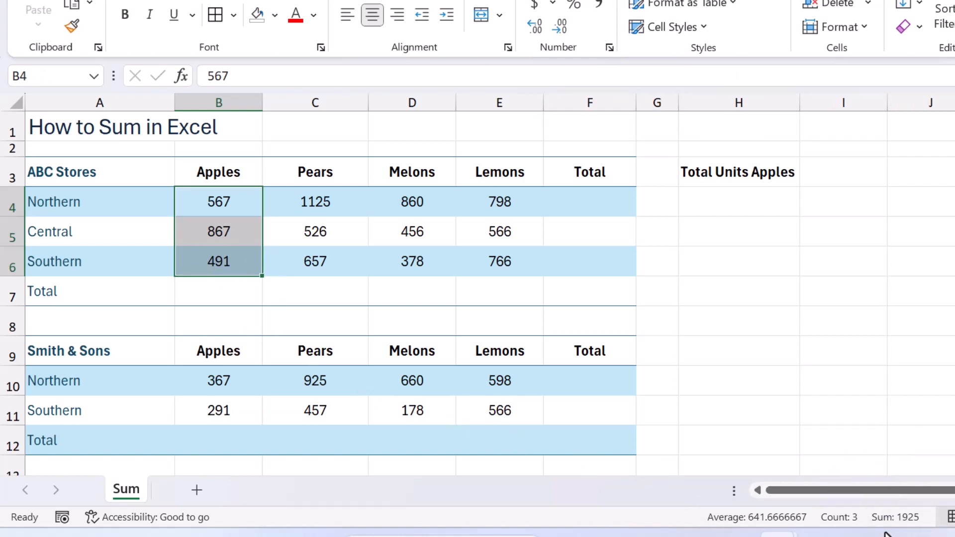
Step: Add the Smith & Sons Apples values in B10:B11 to the selected ABC Stores Apples cells to check their combined sum
key(ctrl)
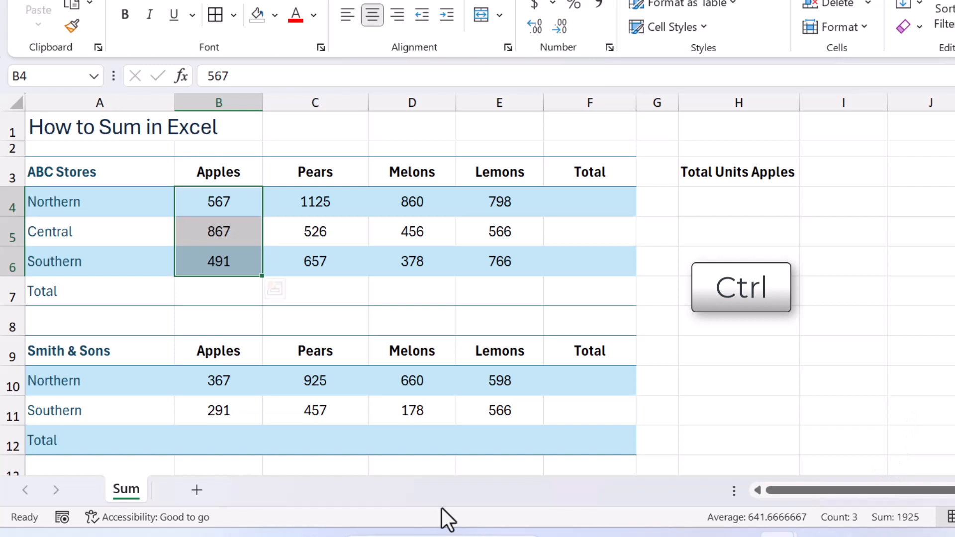
ctrl+click(240, 381)
drag(240, 381, 239, 401)
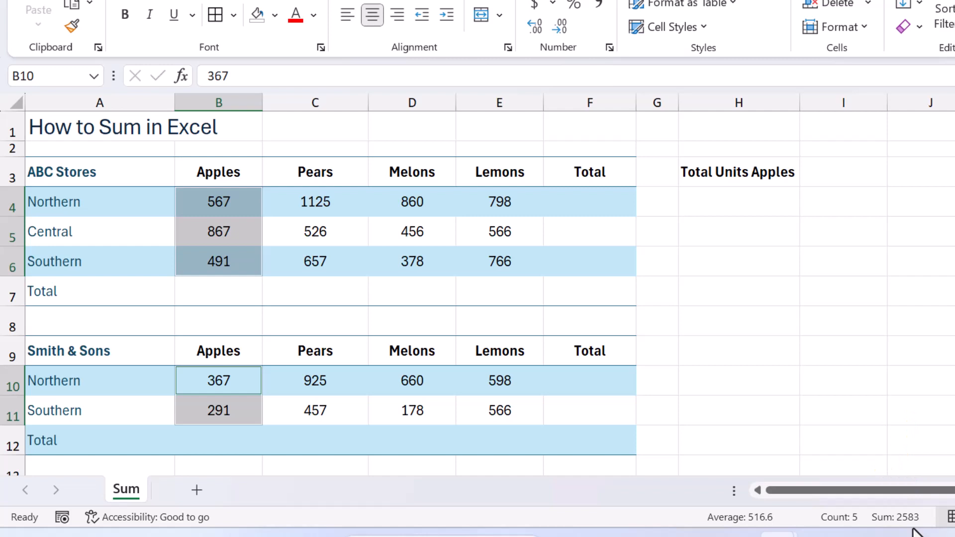
Step: Total the ABC Stores Apples values B4:B6 in cell B7 with AutoSum
click(234, 296)
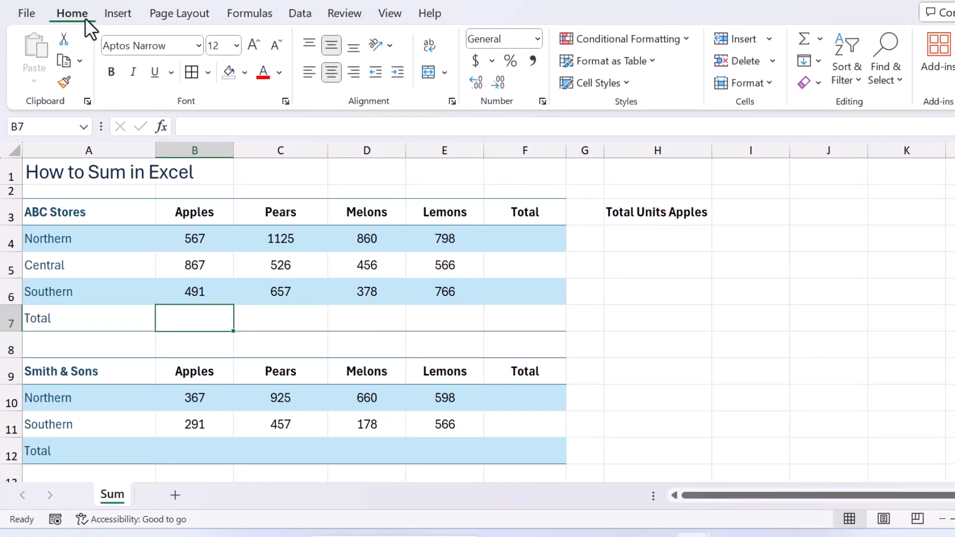
click(805, 40)
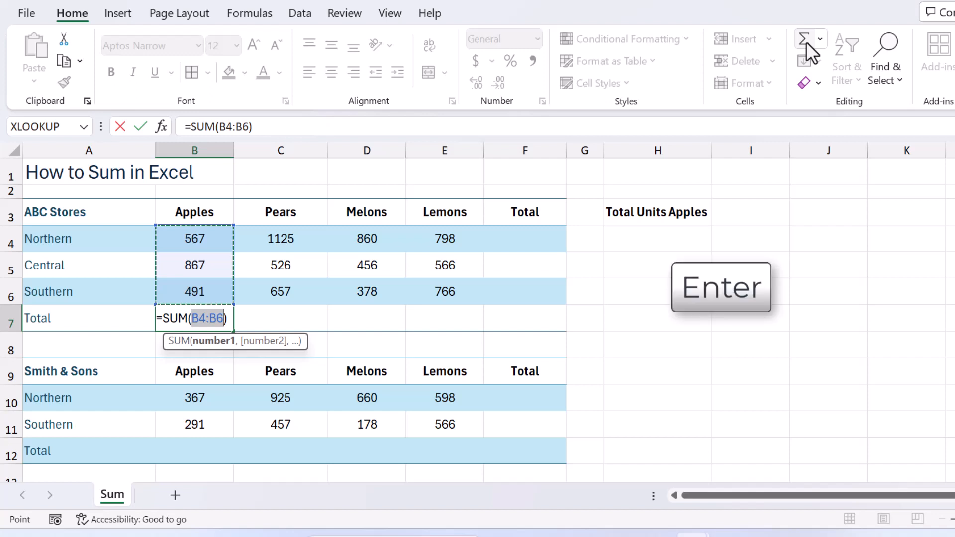
key(Return)
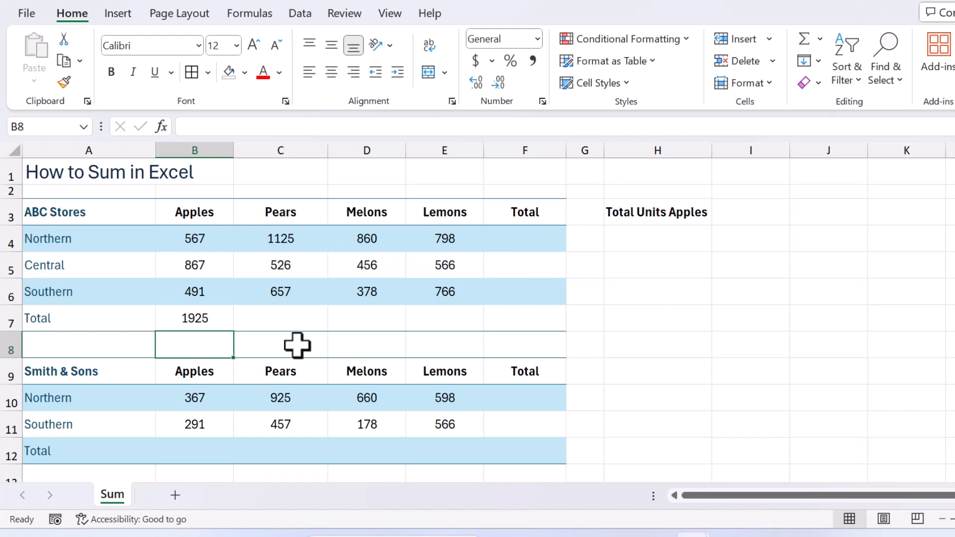
Step: Total the ABC Stores Pears values by applying AutoSum to the range C4:C7, and check the formula in C7
click(297, 323)
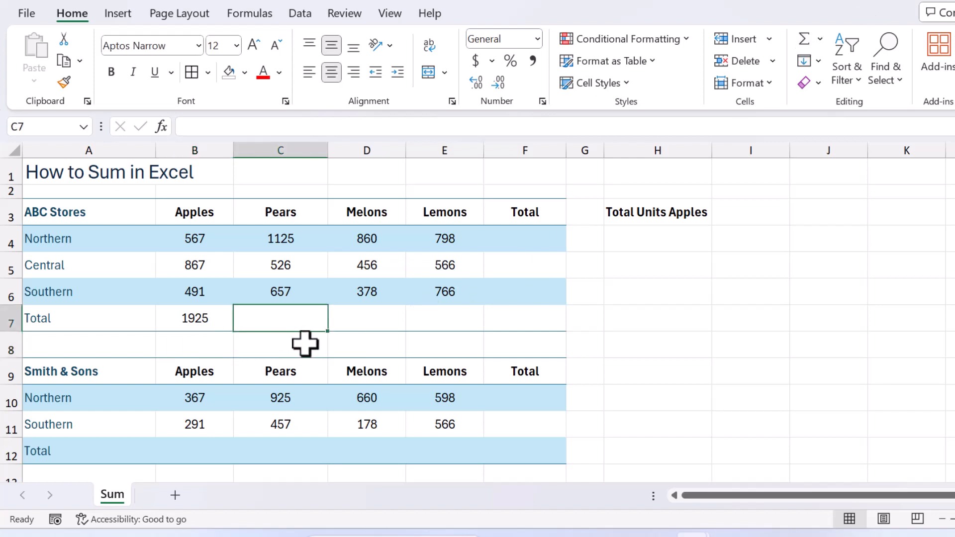
drag(281, 241, 281, 321)
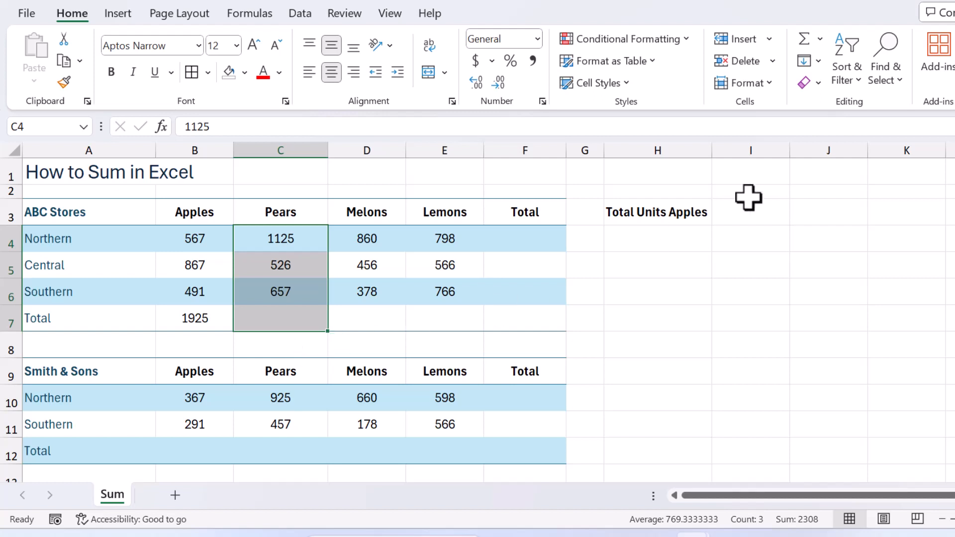
click(804, 38)
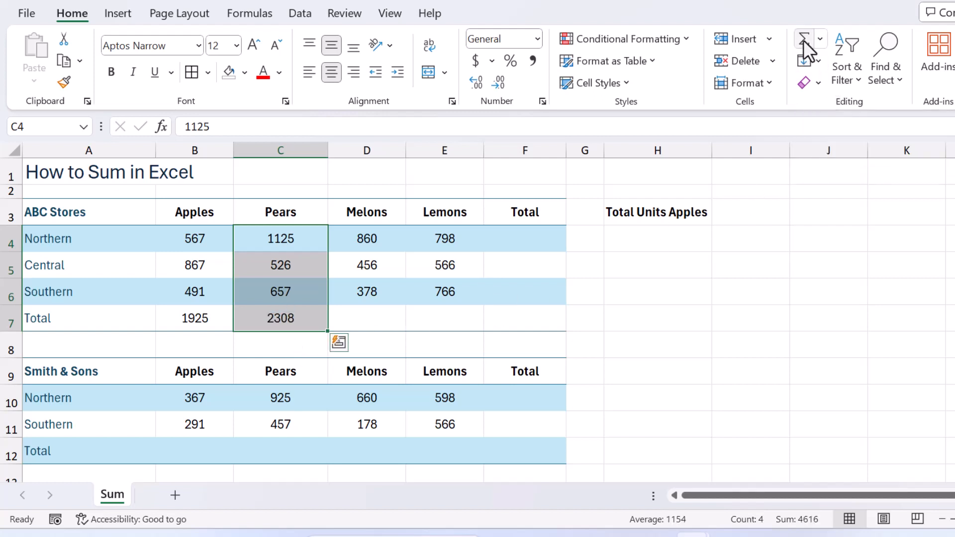
click(309, 315)
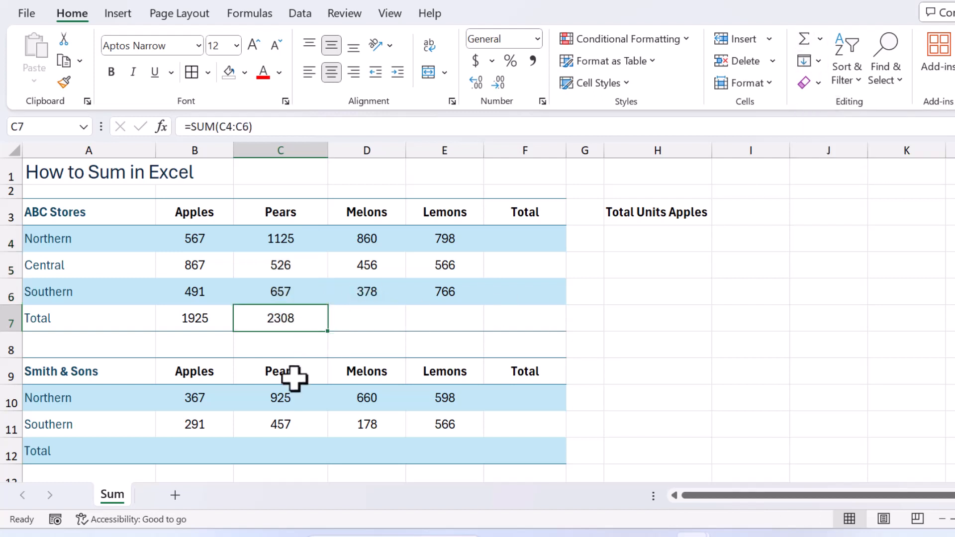
double_click(309, 319)
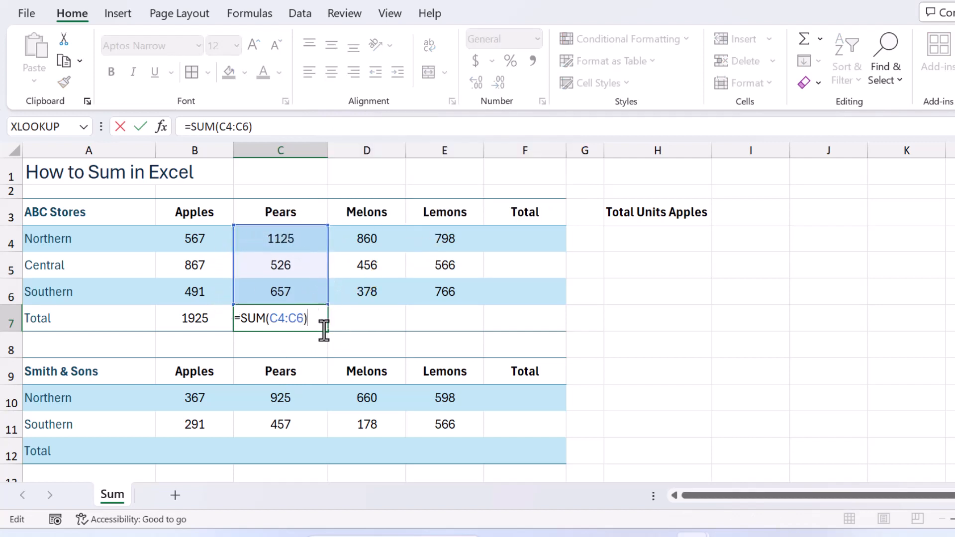
key(Return)
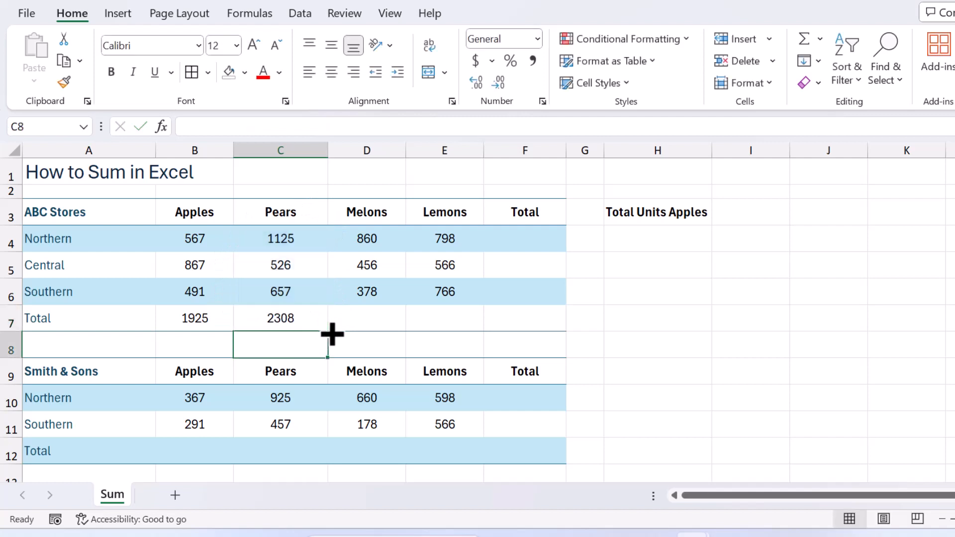
Step: Insert an automatic sum of the ABC Stores Melons values D4:D6 in cell D7
click(370, 316)
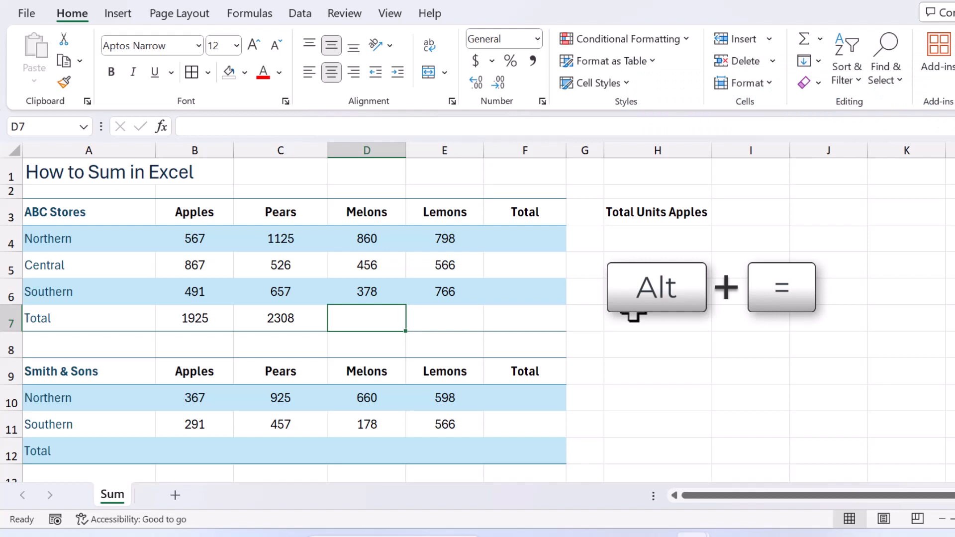
key(alt+equal)
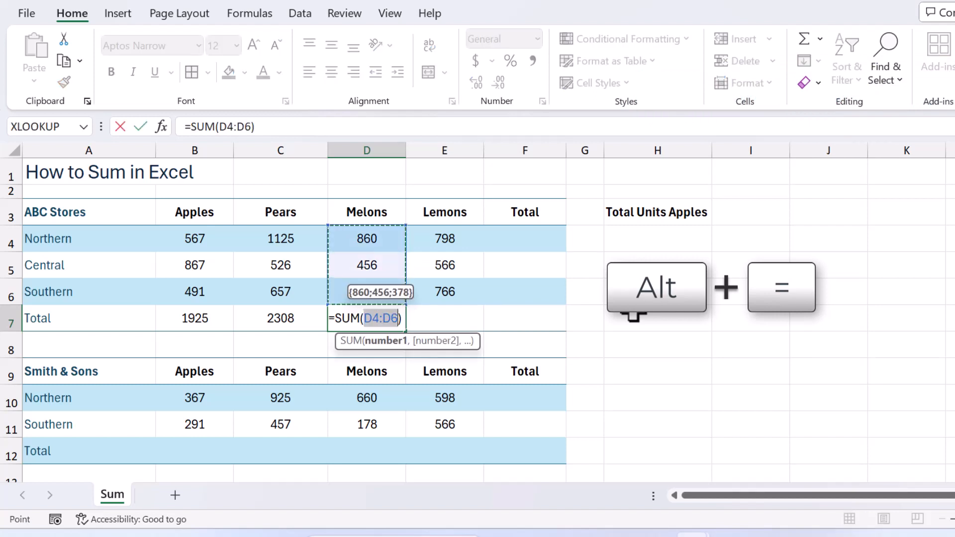
key(Return)
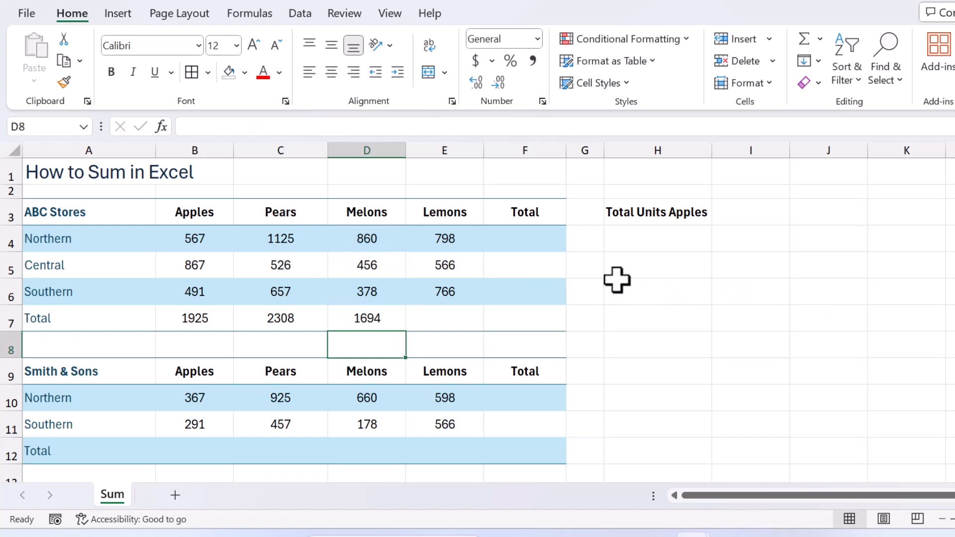
Step: Write the formula =sum(e4:e6) in cell E7 to total the ABC Stores Lemons values
click(426, 320)
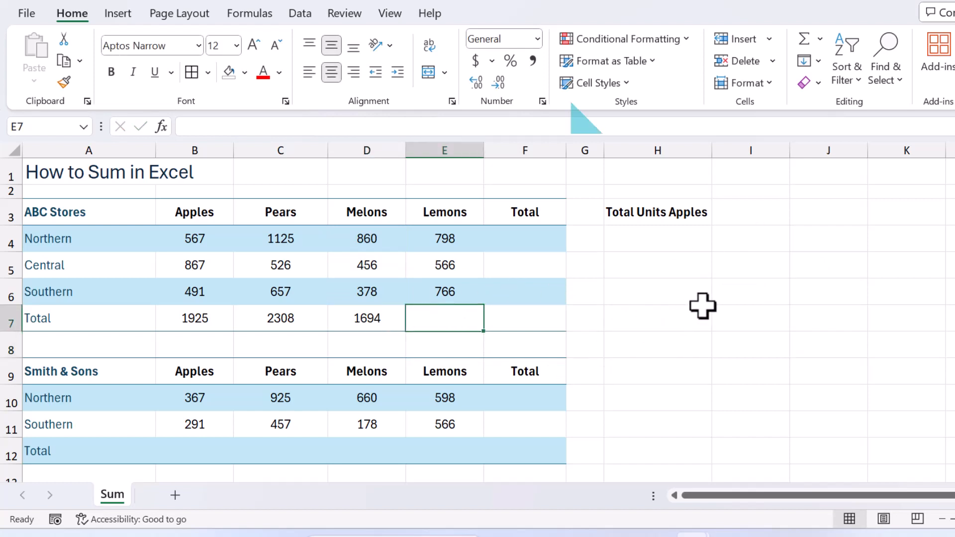
text(=s)
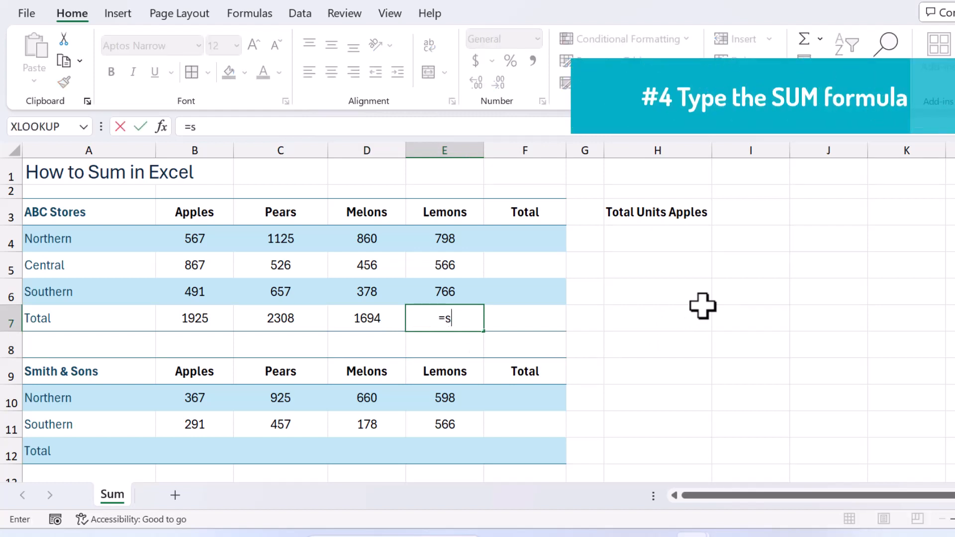
text(um)
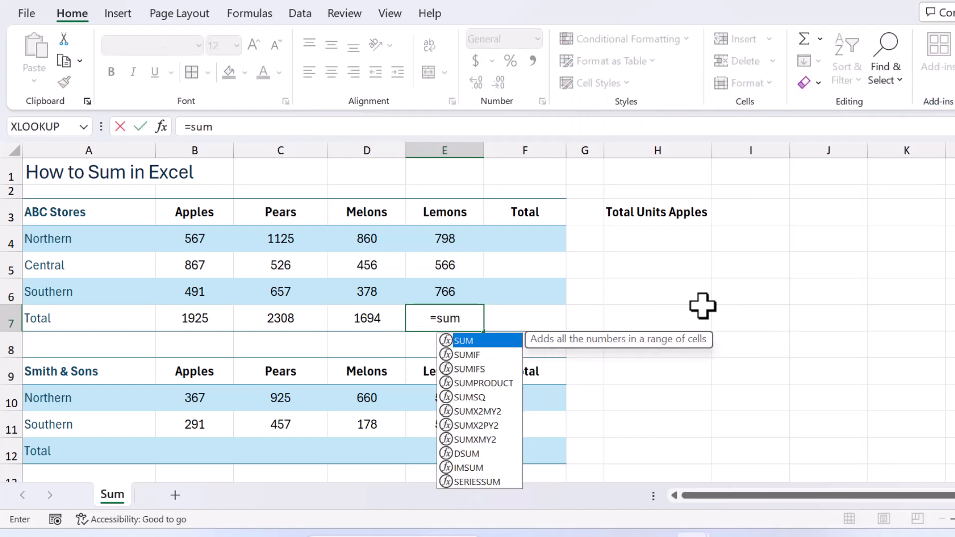
text(()
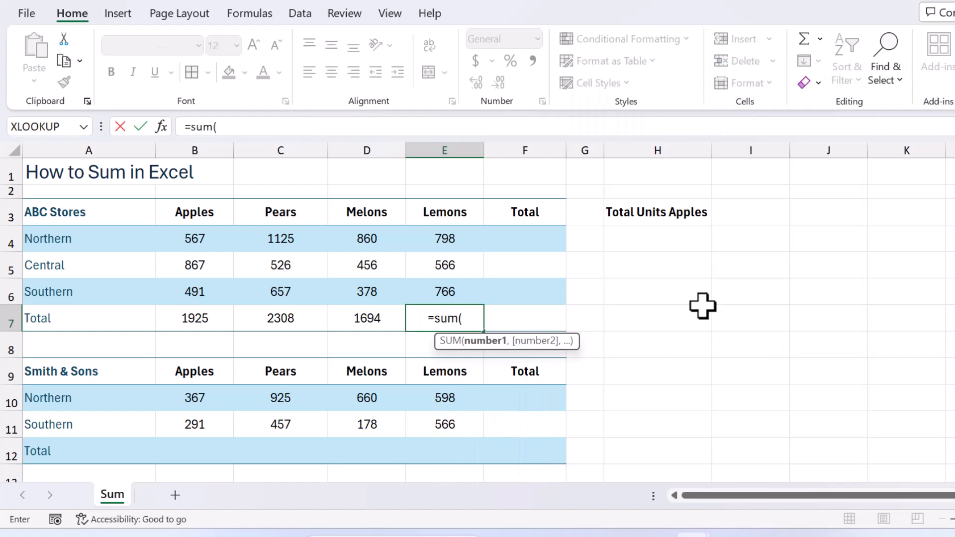
drag(446, 245, 447, 297)
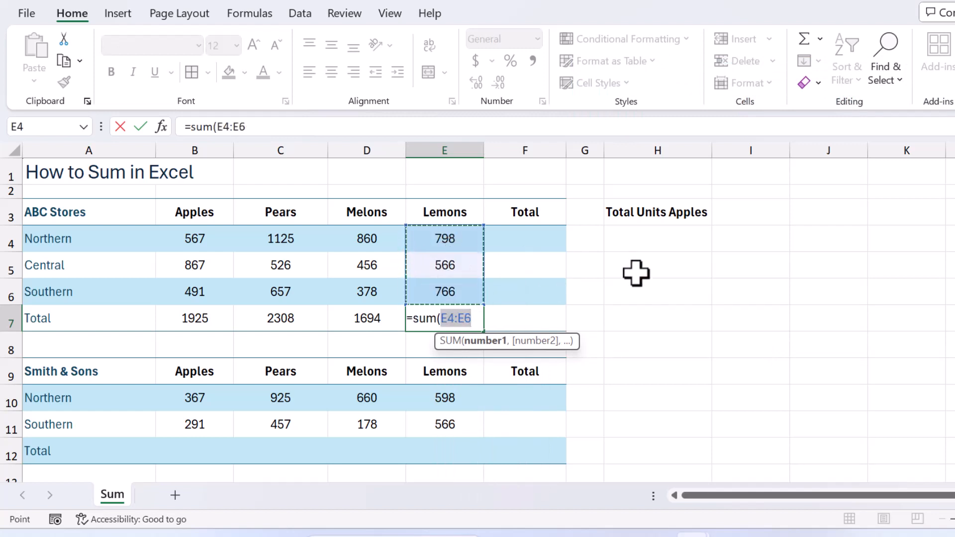
key(BackSpace)
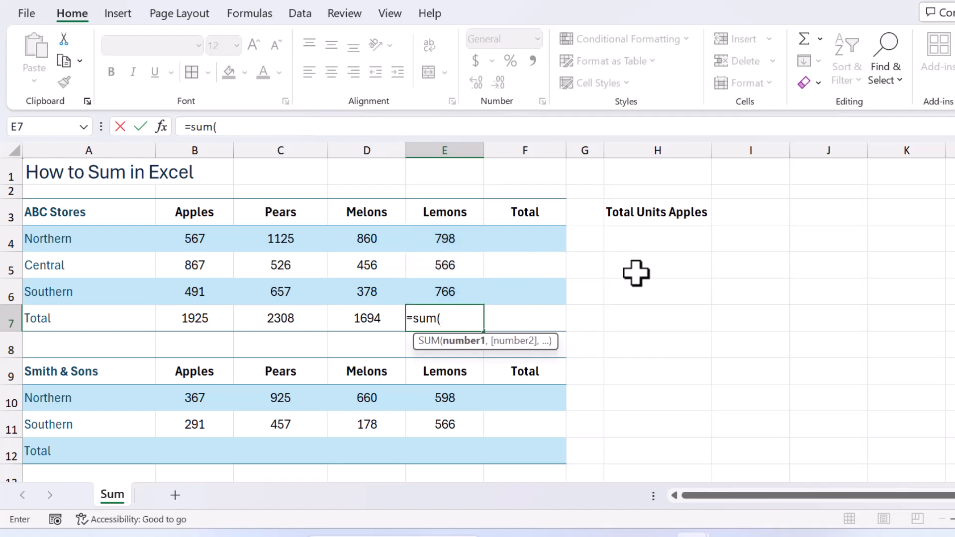
text(e4)
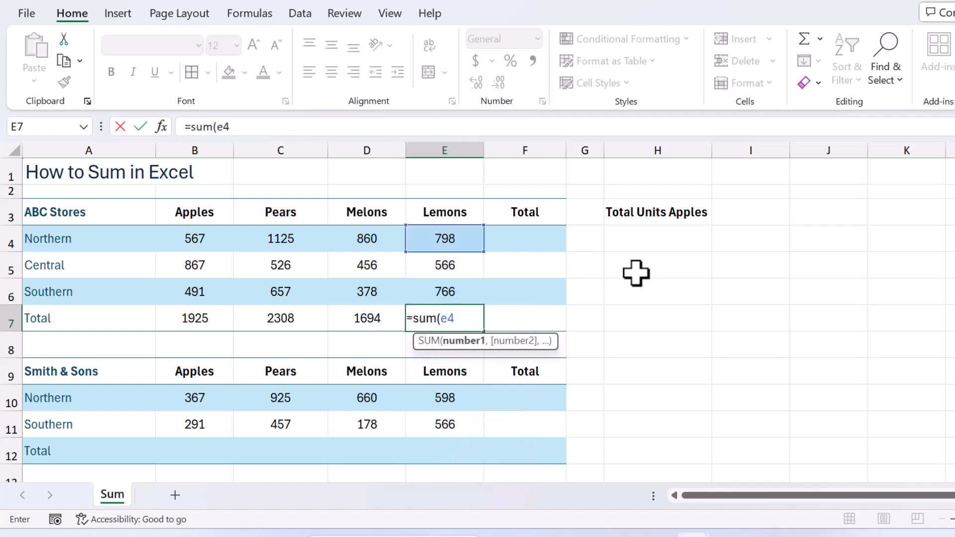
text(:e6))
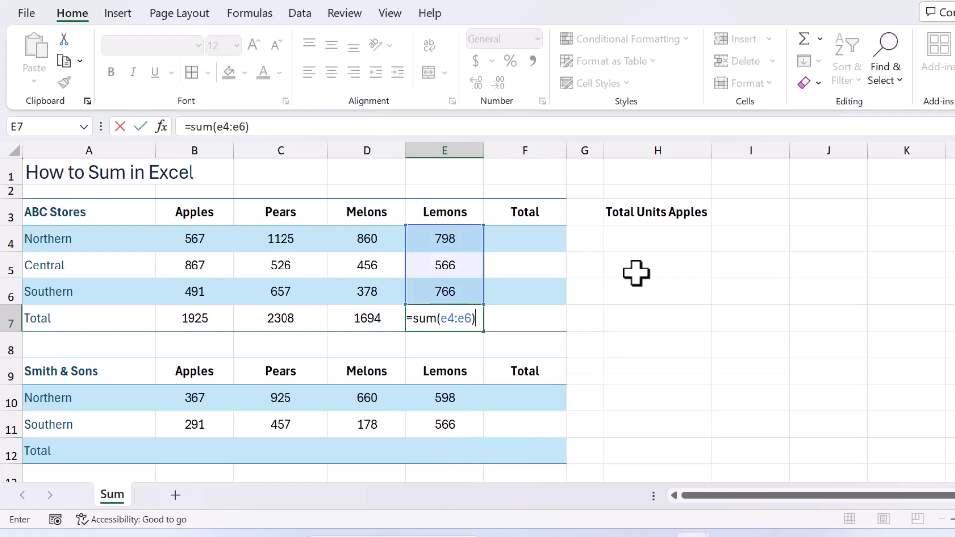
key(Return)
key(Up)
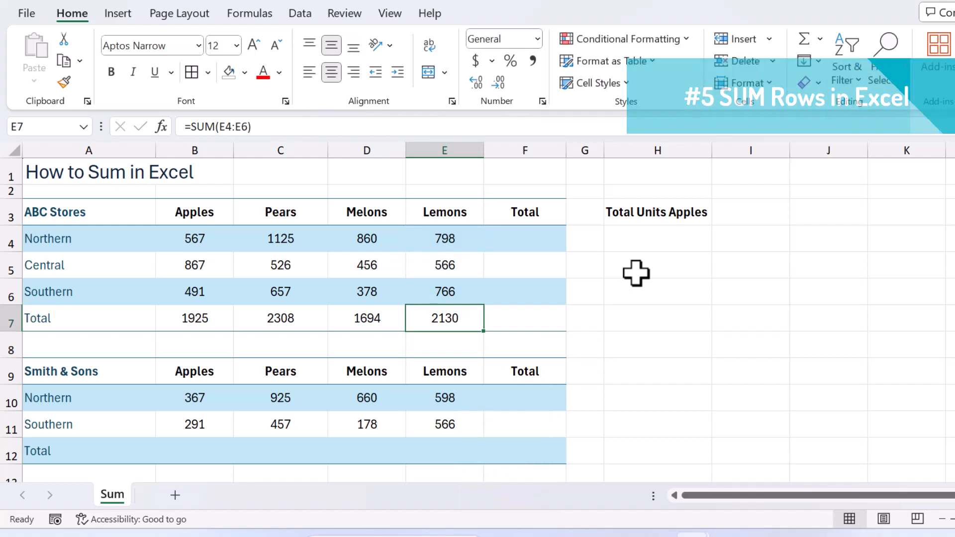
Step: Total the ABC Stores Northern and Central rows in F4 and F5 with AutoSum over columns B to E
click(535, 241)
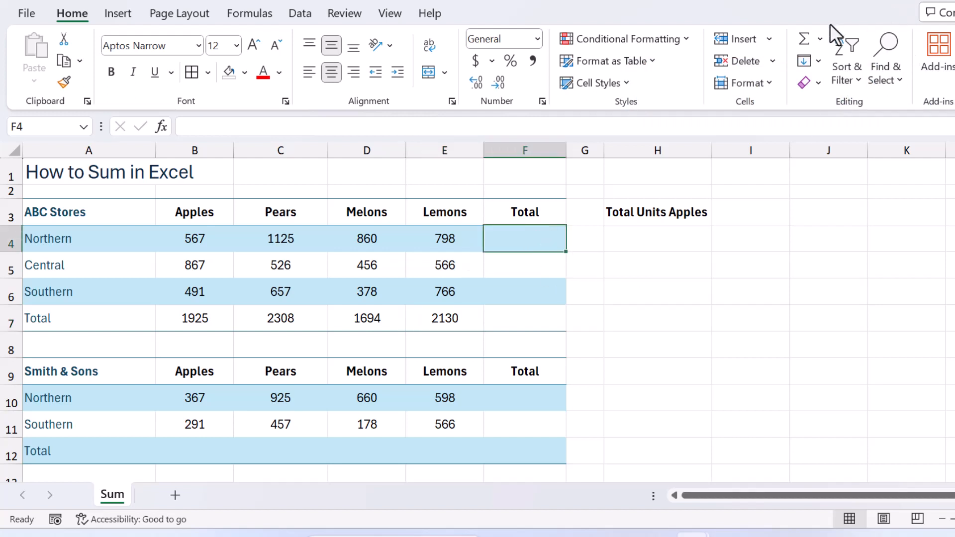
click(805, 37)
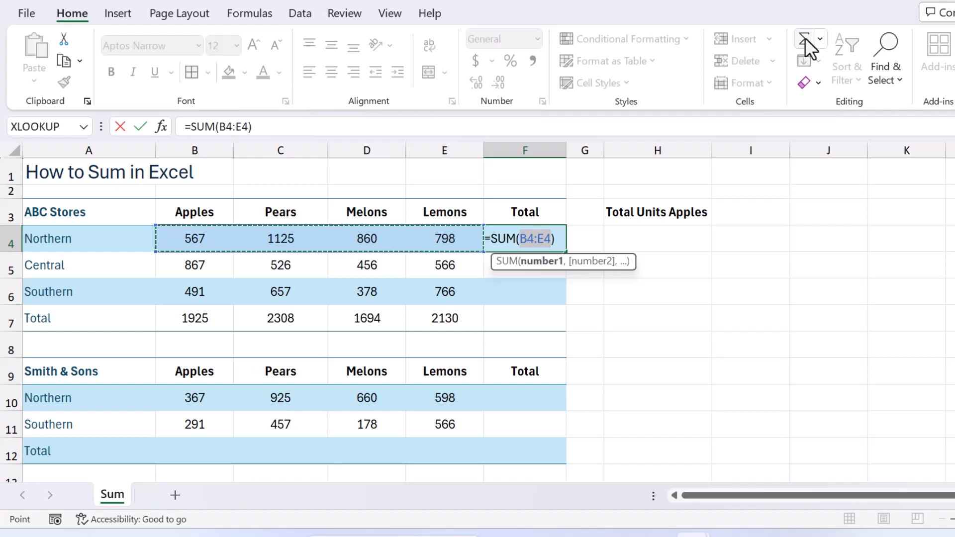
key(Return)
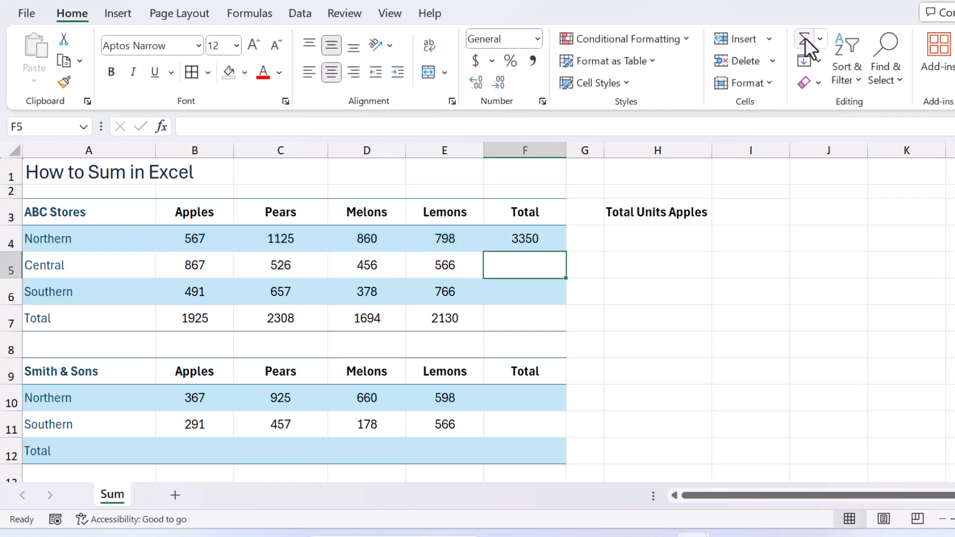
drag(180, 263, 522, 262)
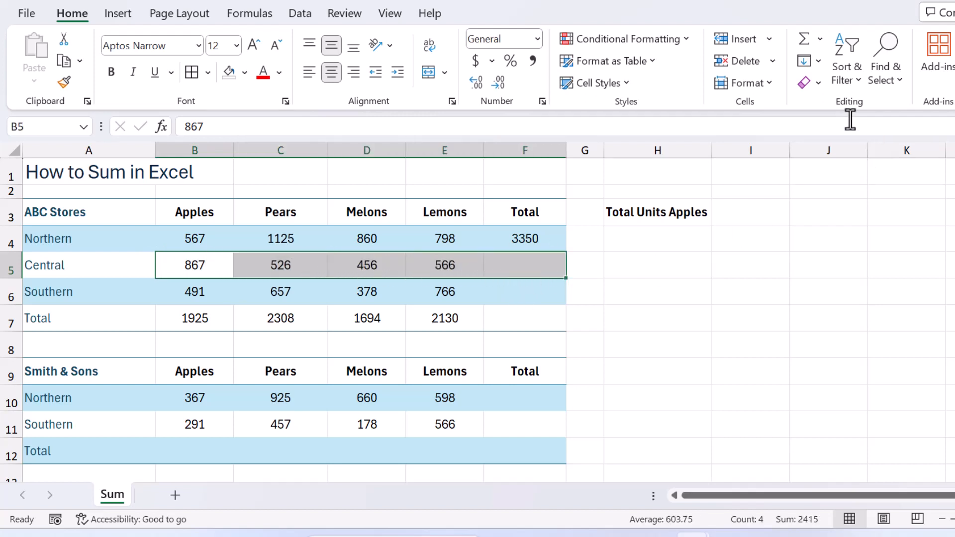
Step: Insert an automatic sum in F6 for the ABC Stores Southern row, correcting its range to B6:E6
click(538, 297)
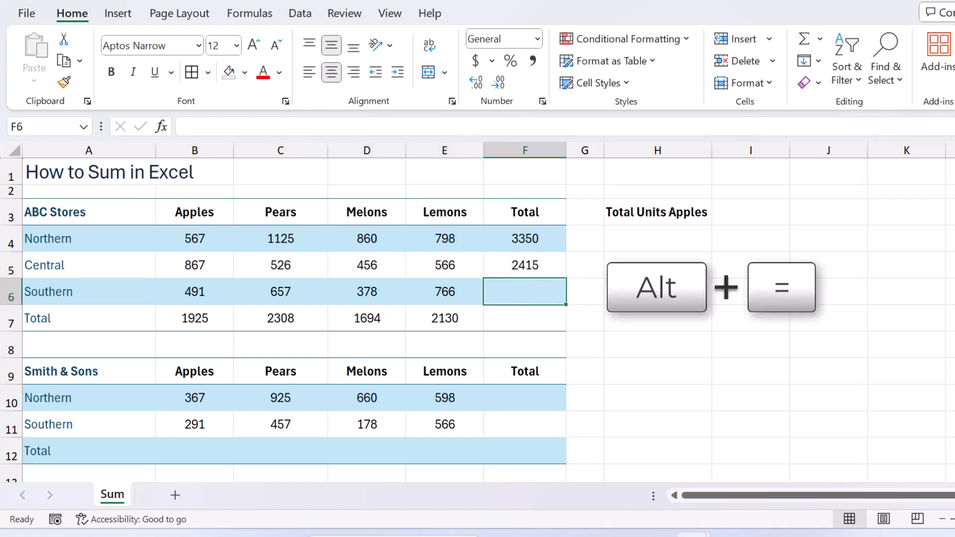
key(alt+equal)
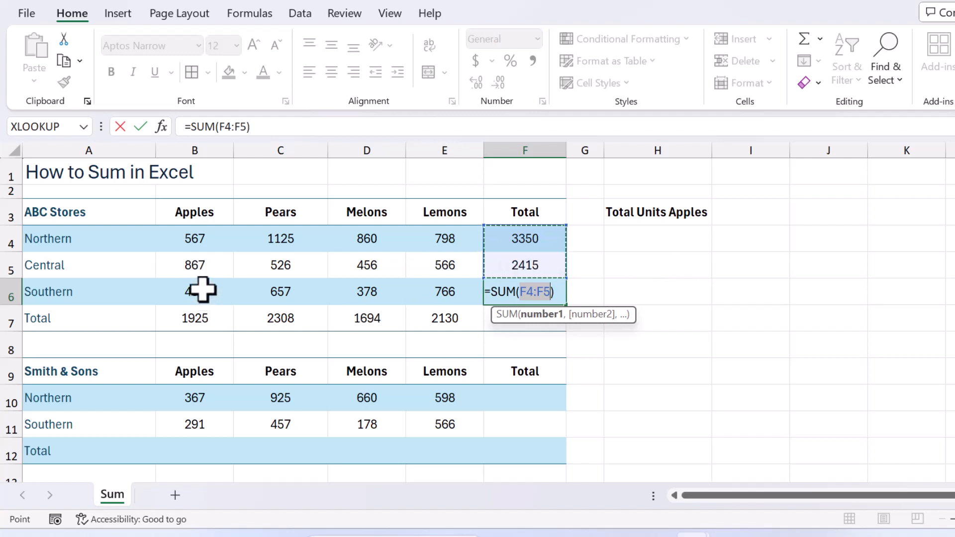
drag(200, 288, 428, 290)
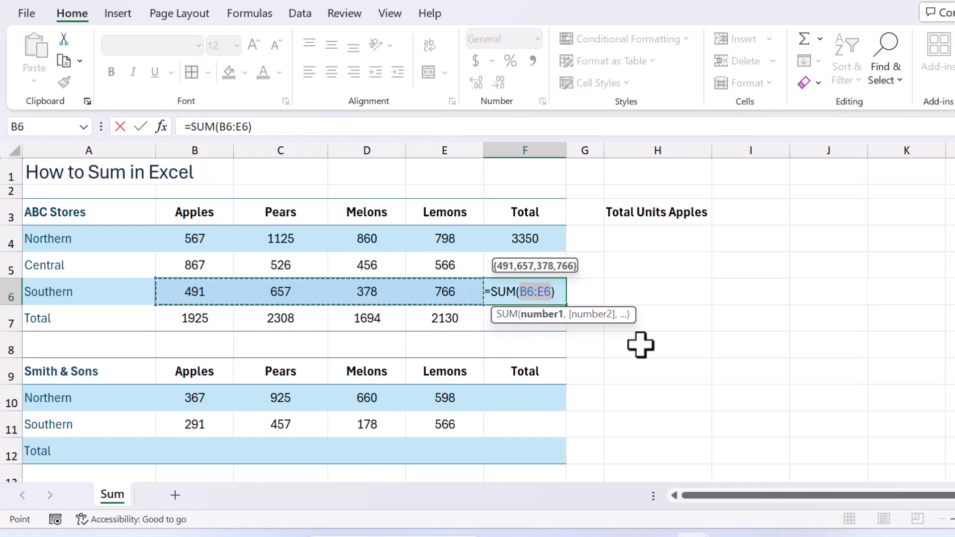
key(Return)
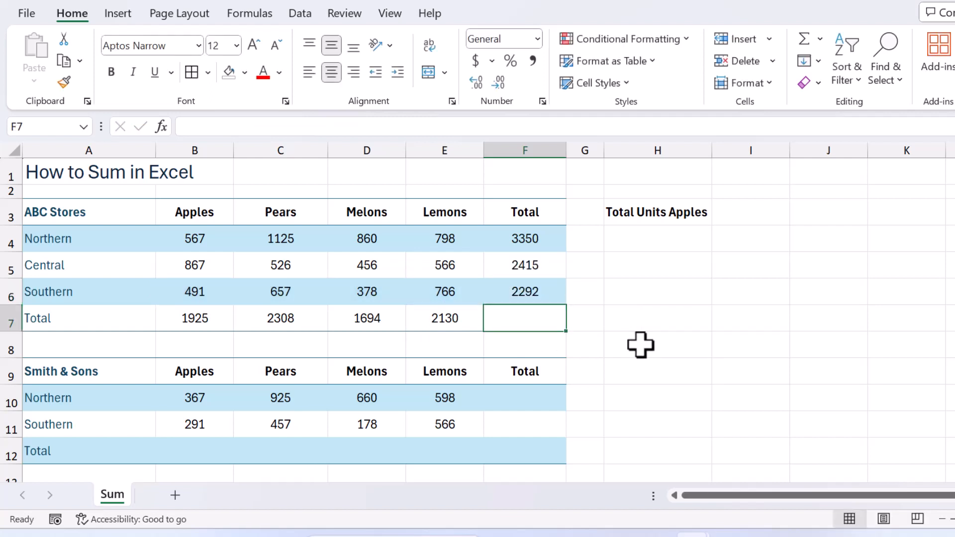
Step: Check the SUM formula in E7 and copy it across to F7 to produce the ABC Stores grand total
click(448, 321)
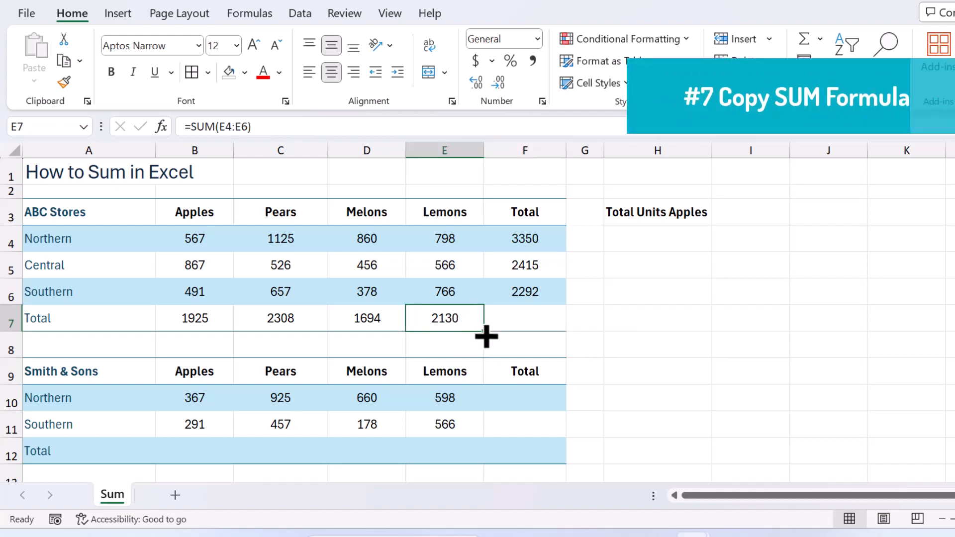
double_click(465, 315)
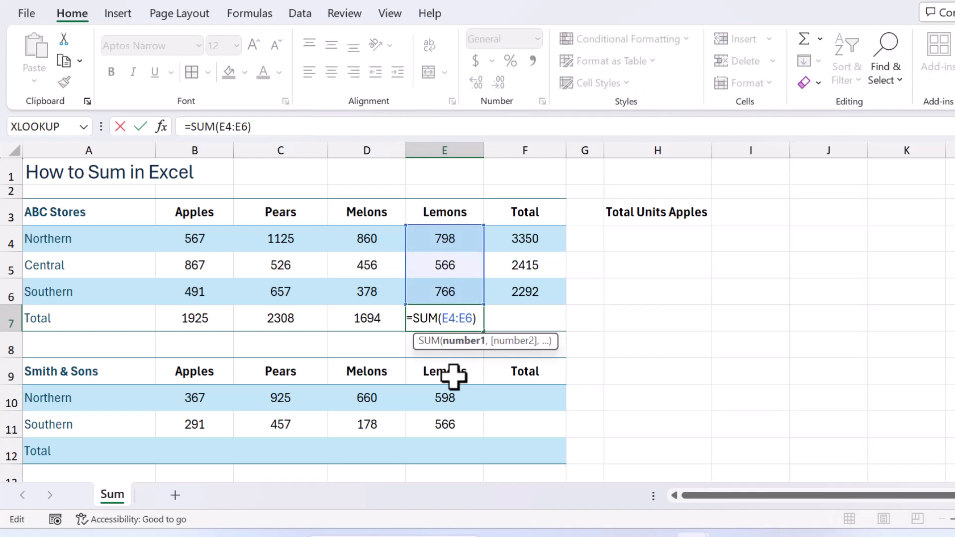
key(Escape)
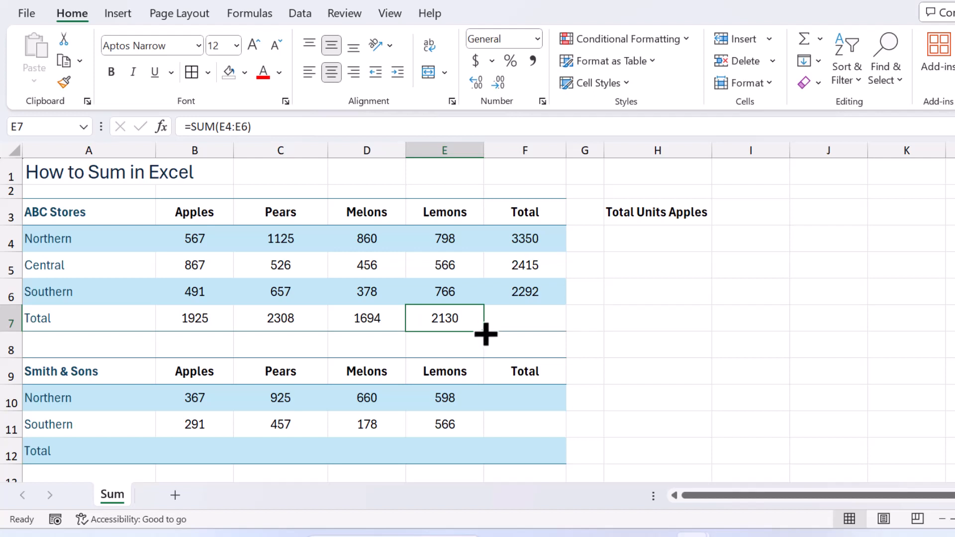
drag(485, 334, 543, 320)
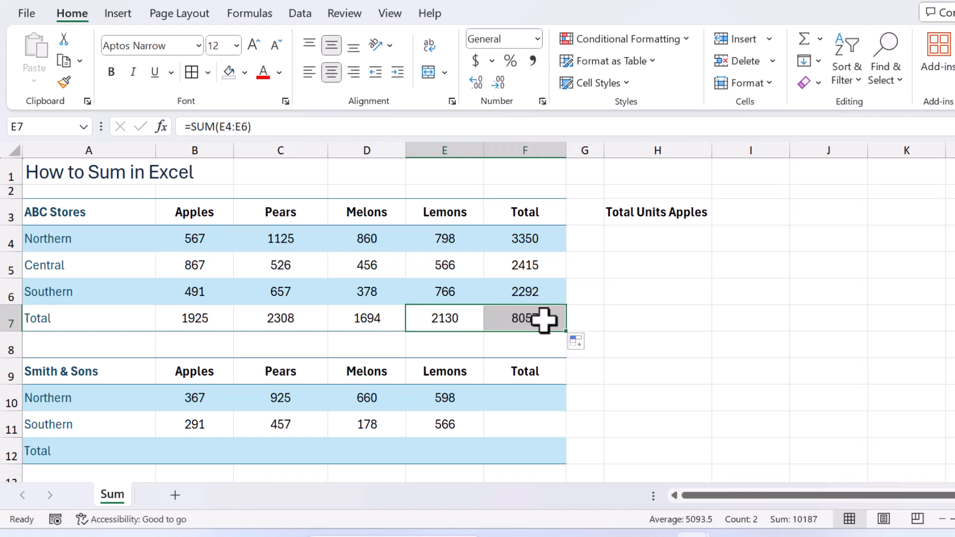
Step: Check the range used by the SUM formula in the ABC Stores grand total cell F7
double_click(544, 318)
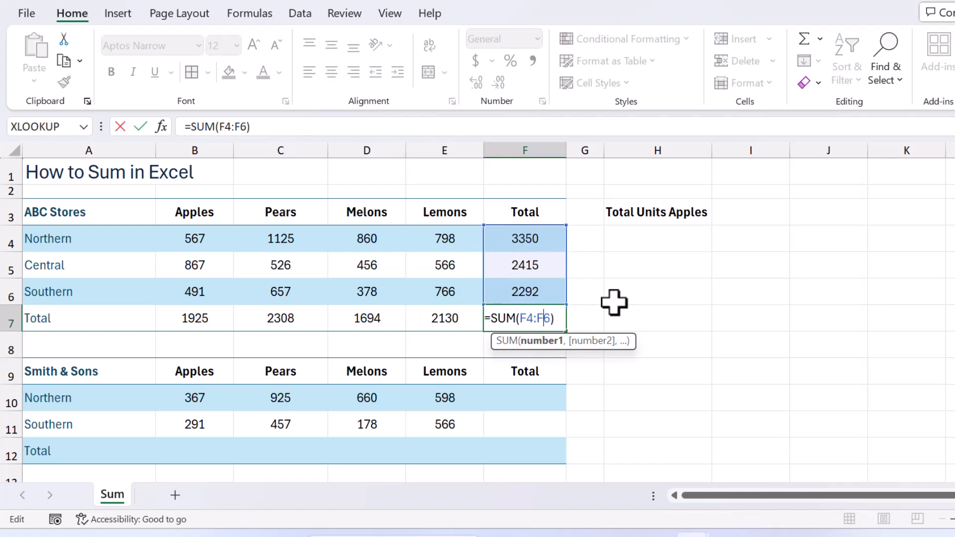
key(Return)
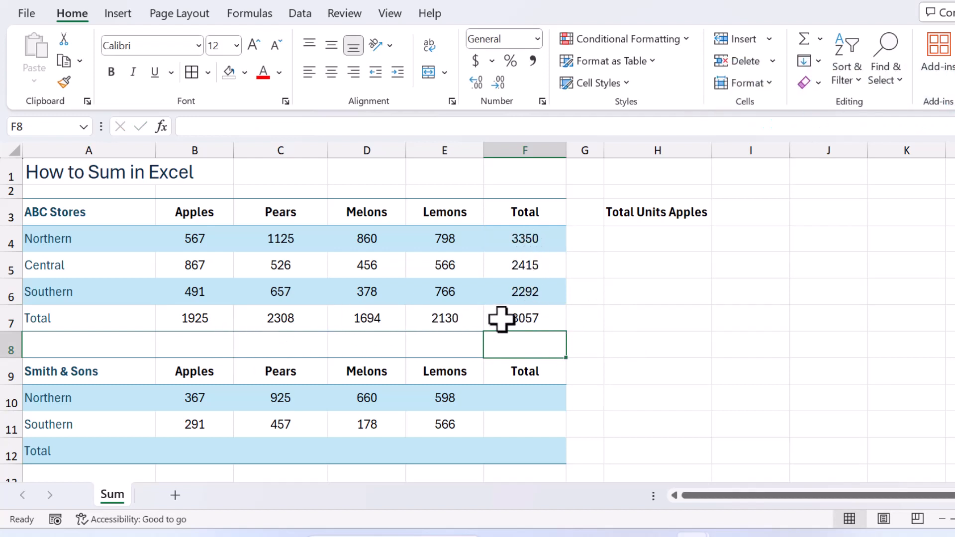
click(588, 318)
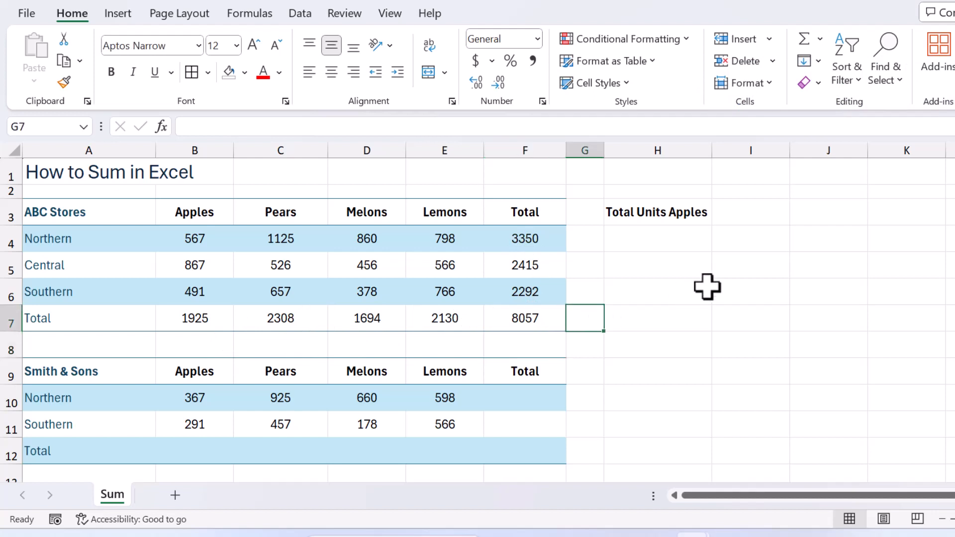
double_click(546, 319)
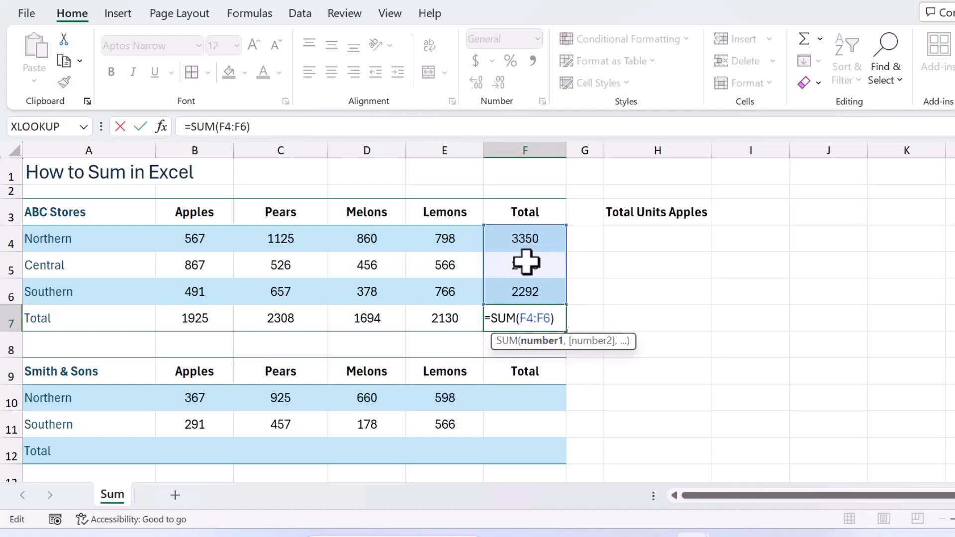
key(ctrl+Return)
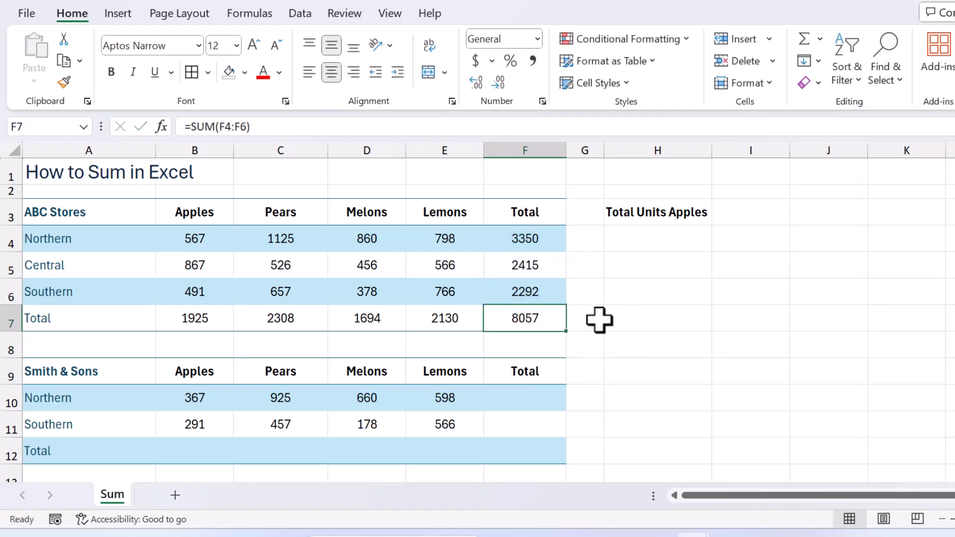
Step: Cross-check the ABC Stores grand total with an AutoSum of B7:E7 in G7, and delete that check formula
click(600, 320)
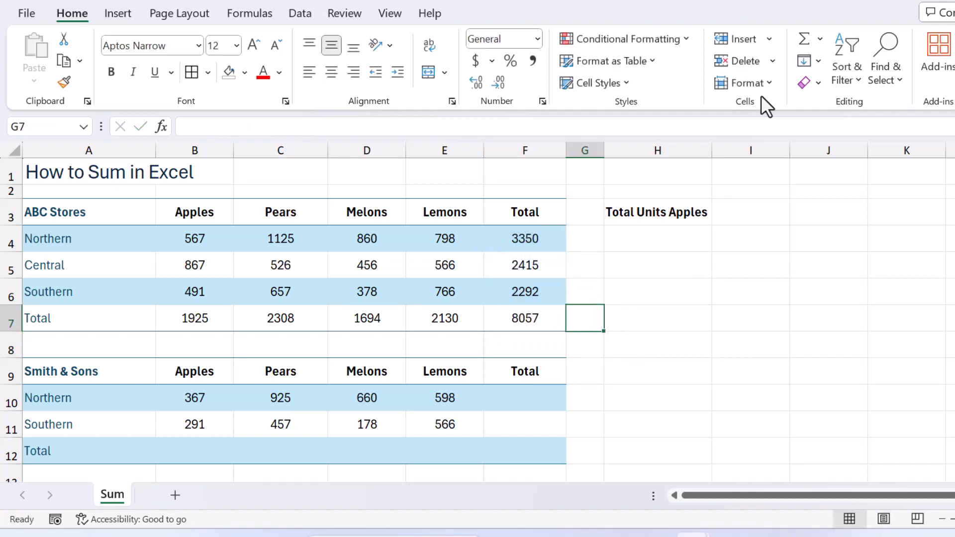
click(805, 39)
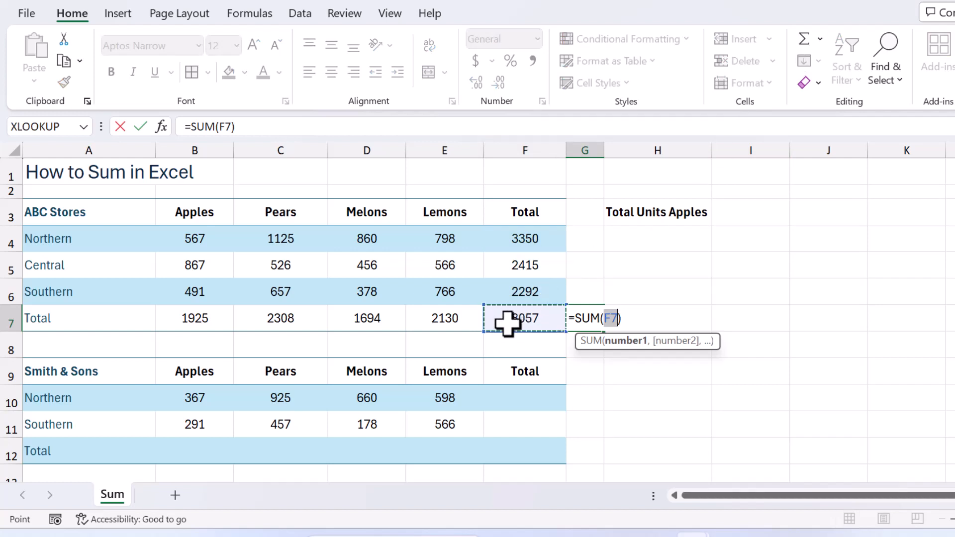
drag(301, 317, 422, 320)
key(Return)
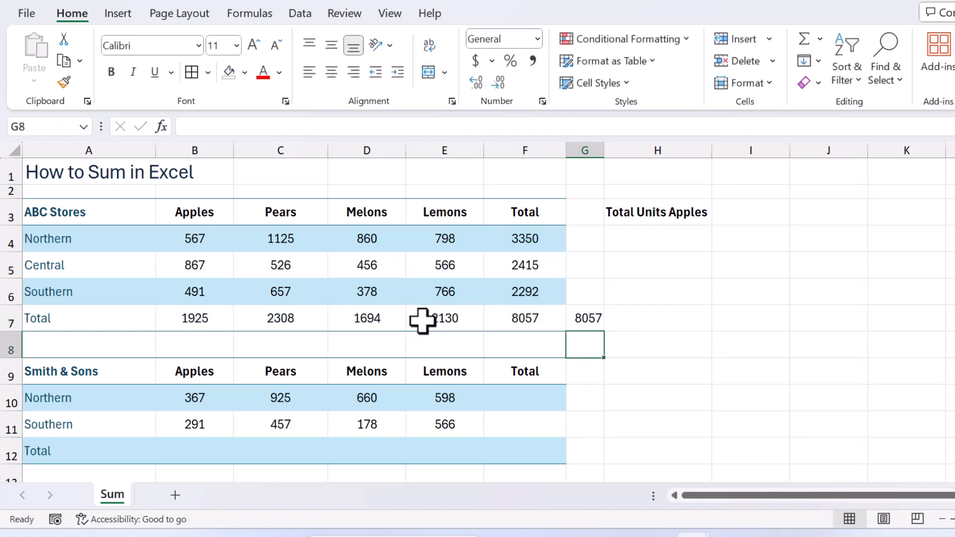
click(550, 318)
click(582, 319)
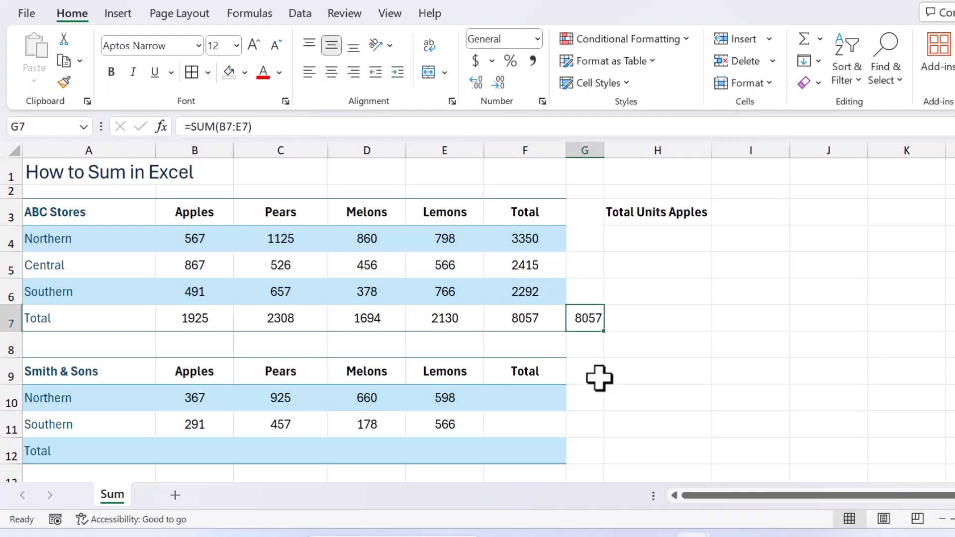
key(Delete)
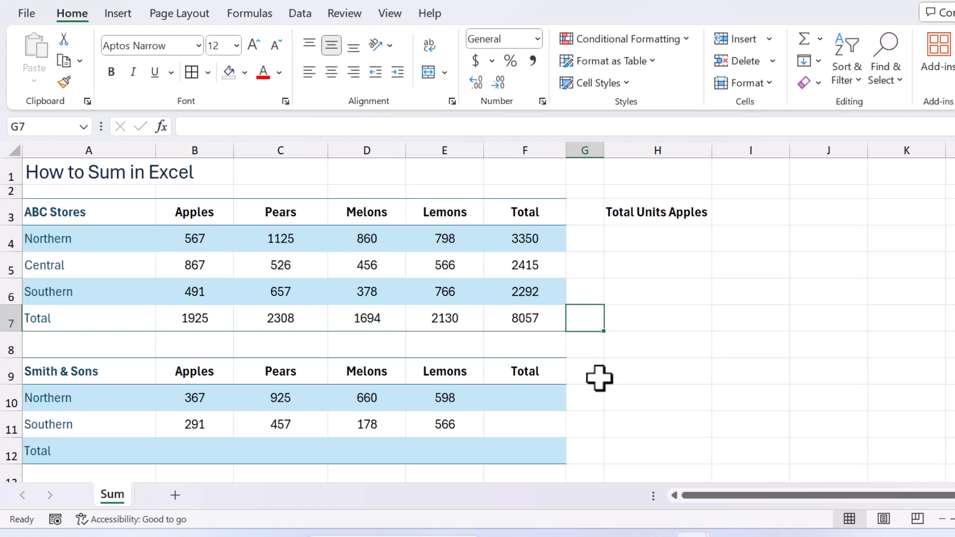
Step: Total the Smith & Sons Apples in B12 with AutoSum and copy the formula across to E12
click(200, 452)
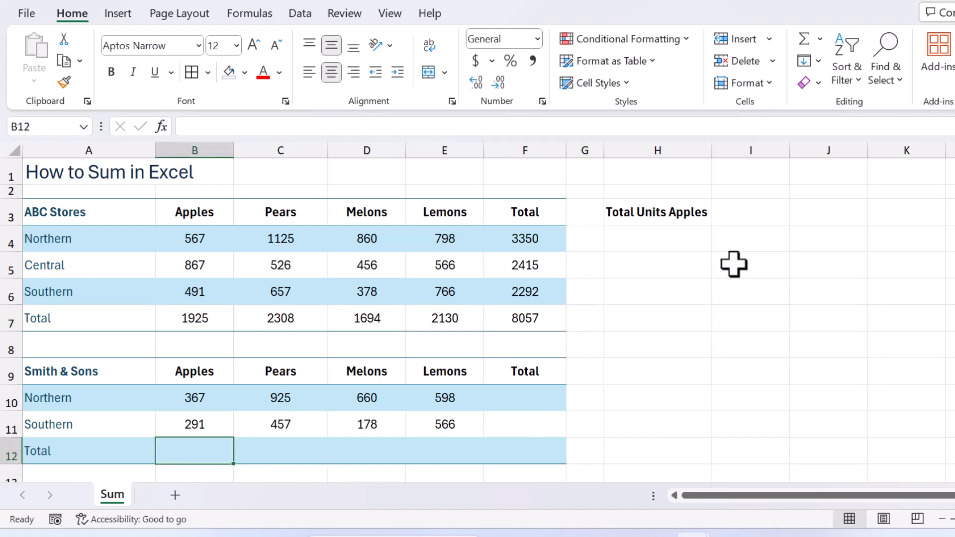
click(808, 37)
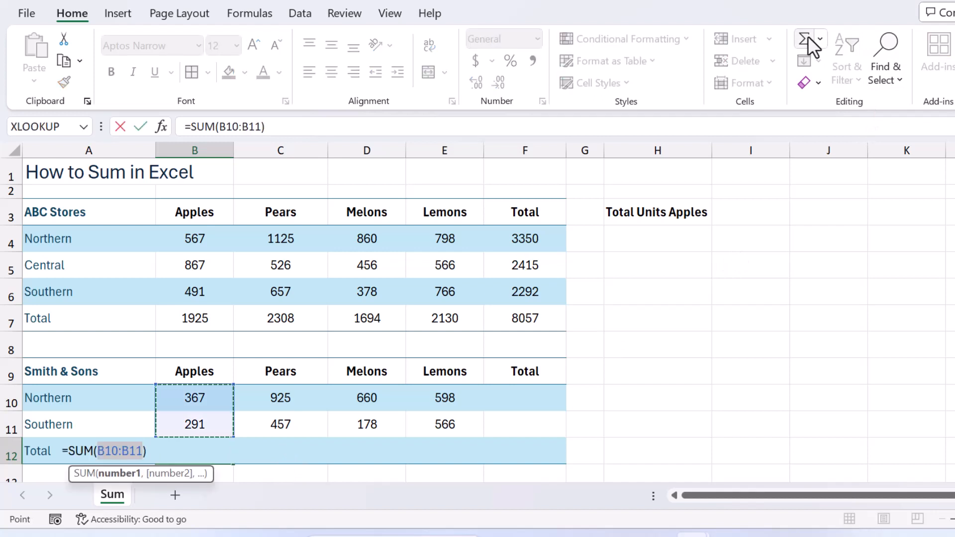
key(Return)
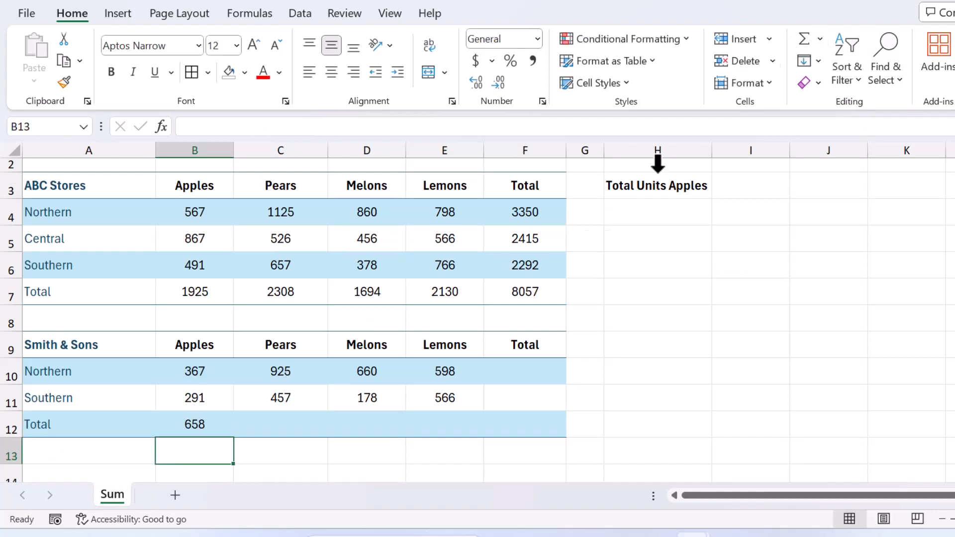
click(202, 424)
drag(233, 438, 457, 436)
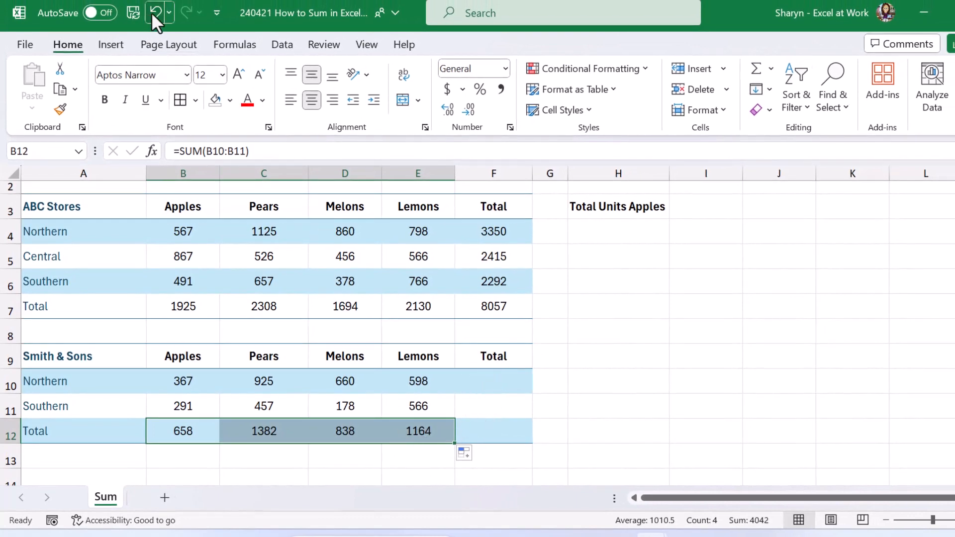
Step: Undo the copied formulas and the Apples sum in the Smith & Sons Total row
click(154, 12)
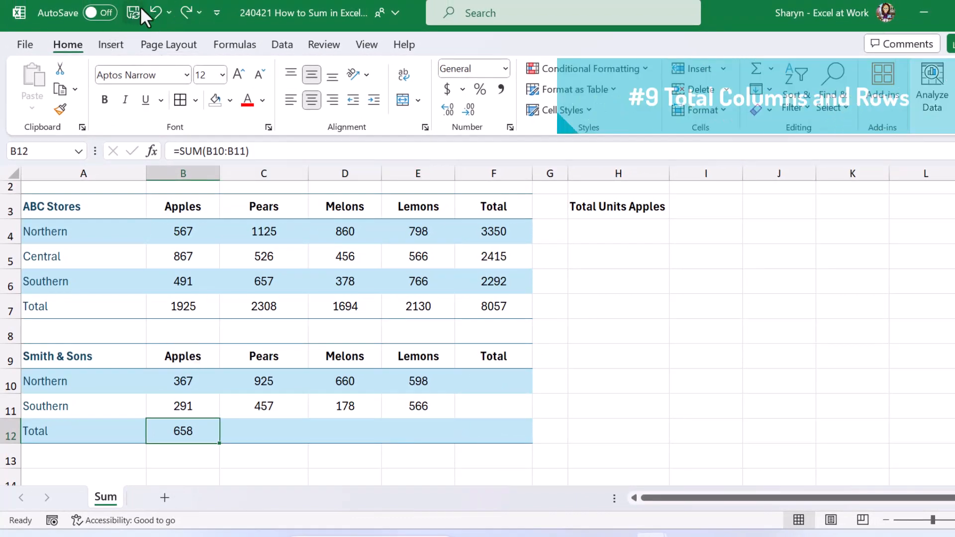
click(152, 12)
Step: Total all Smith & Sons columns and rows at once with AutoSum over the range B10:F12
drag(179, 385, 477, 421)
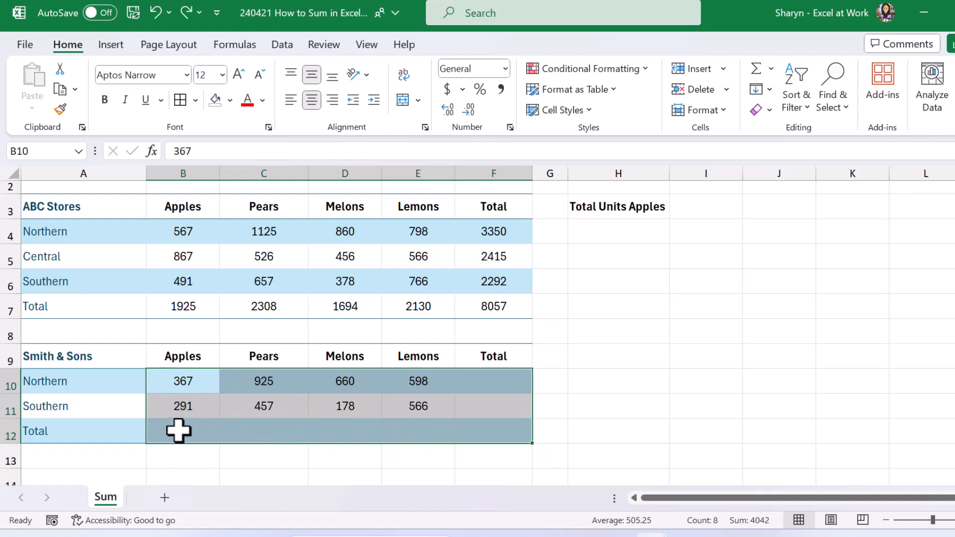
click(755, 69)
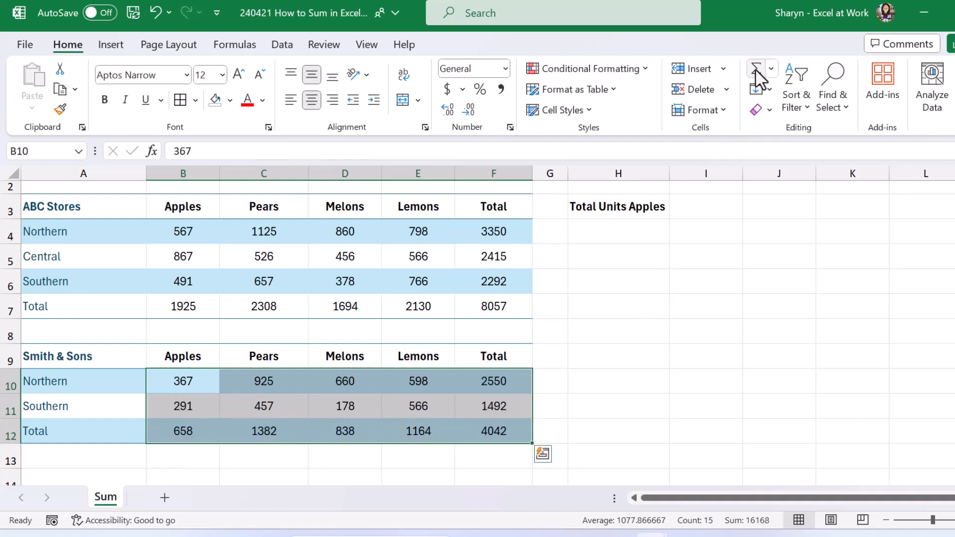
Step: Check the SUM formulas in the Smith & Sons total cells F10, F11, F12 and E12
click(506, 380)
double_click(506, 382)
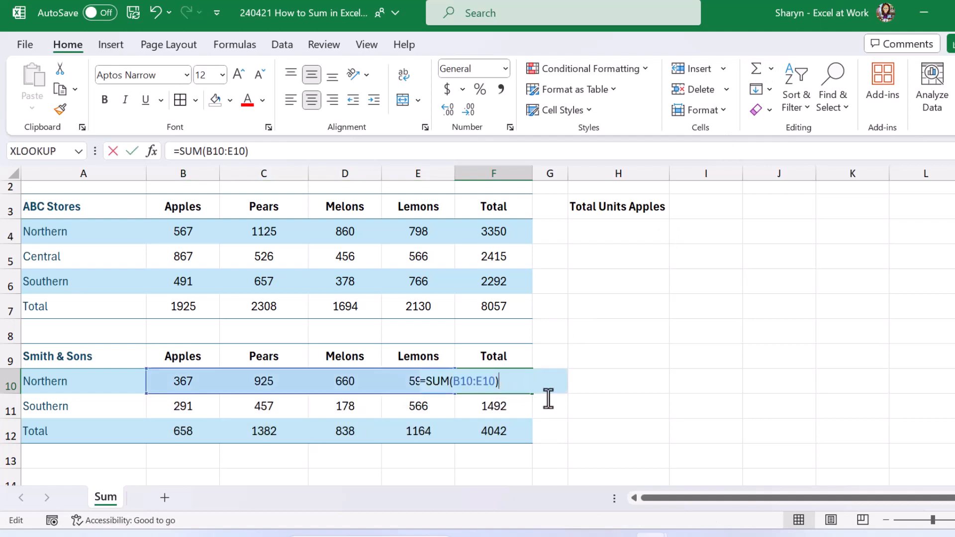
key(Escape)
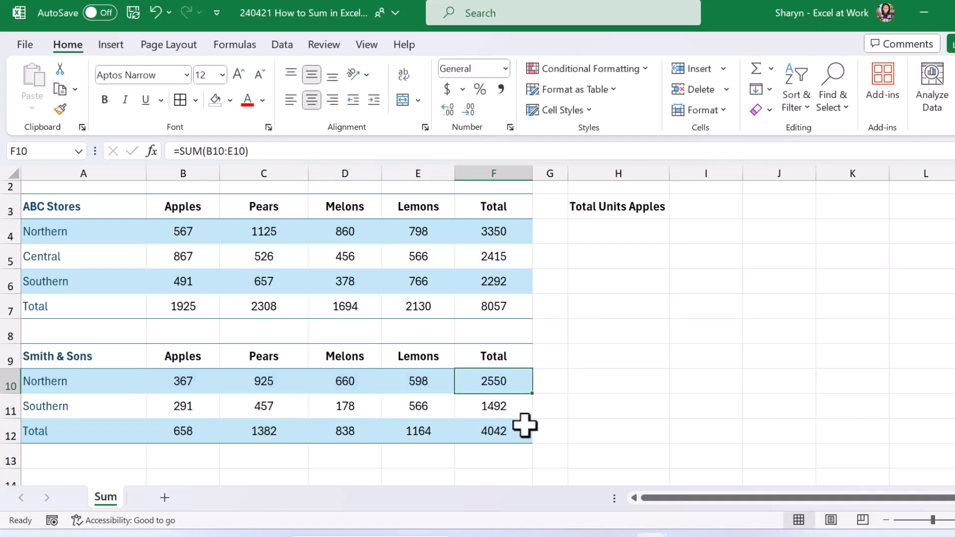
click(514, 405)
double_click(513, 406)
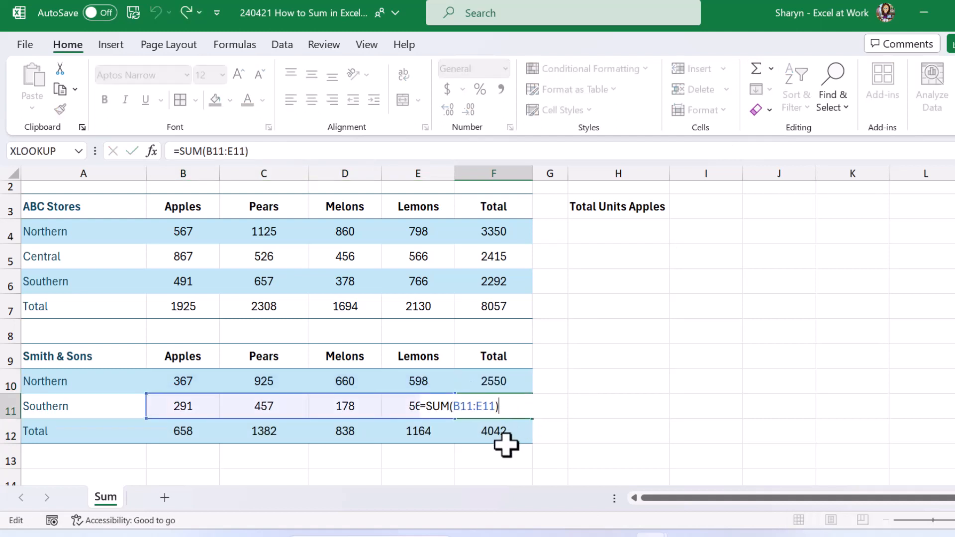
key(Escape)
click(506, 438)
double_click(506, 434)
key(Escape)
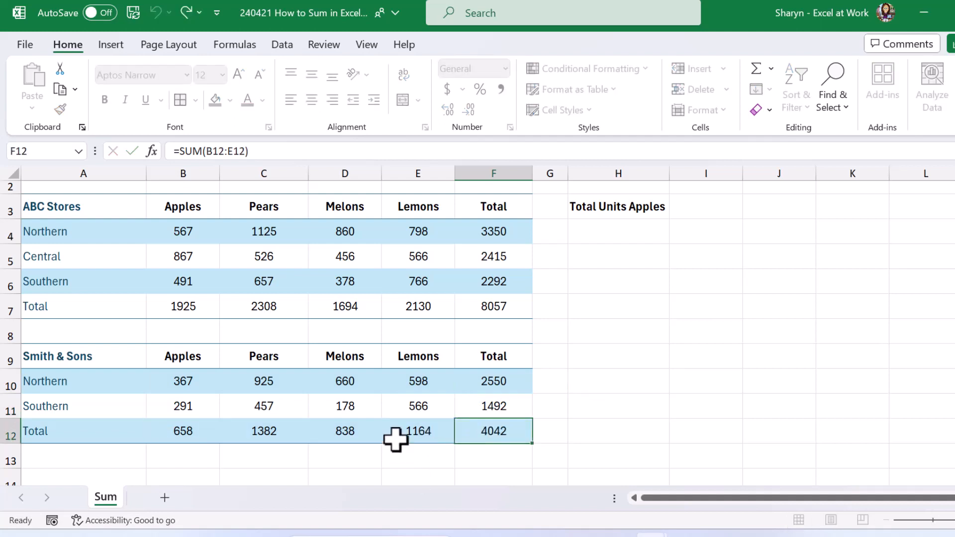
double_click(396, 438)
key(Escape)
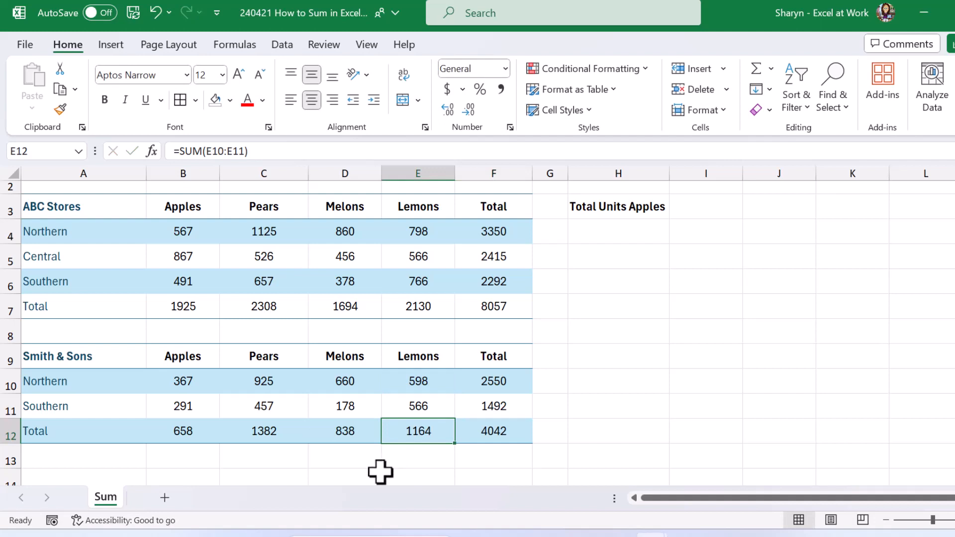
Step: Select the Apples values B4:B6 and B10:B11 together to read their combined sum
drag(196, 230, 190, 280)
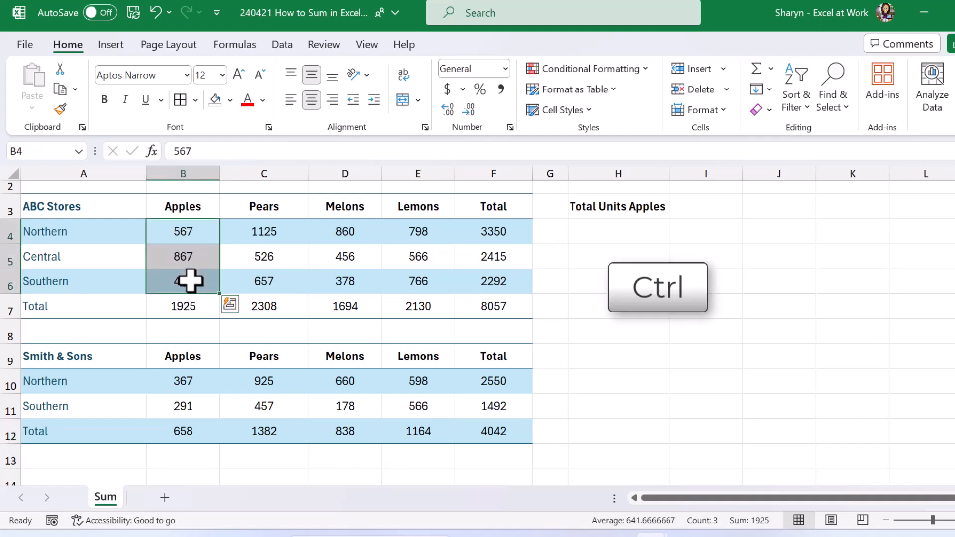
drag(173, 378, 172, 397)
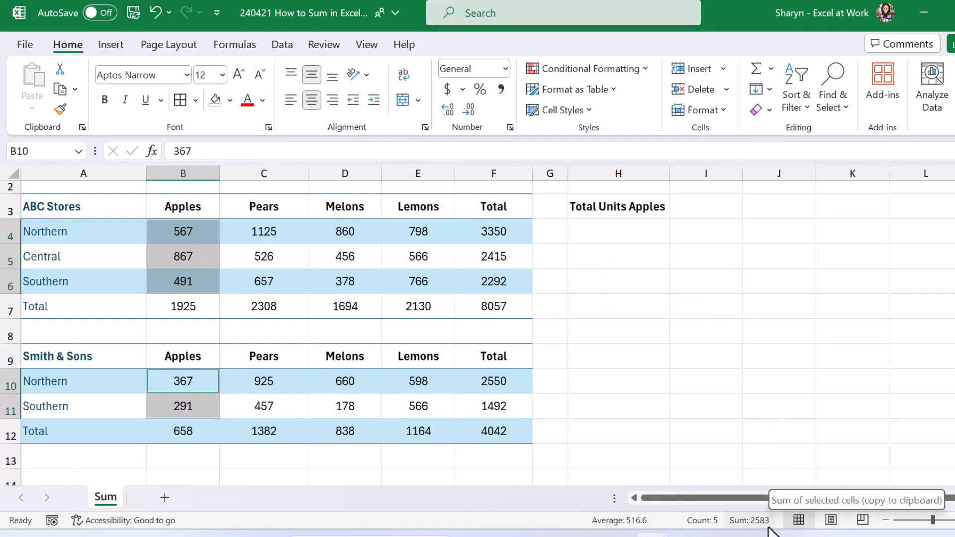
Step: Insert a SUM in I3 for Total Units Apples over the separate ranges B4:B6 and B10:B11
click(714, 209)
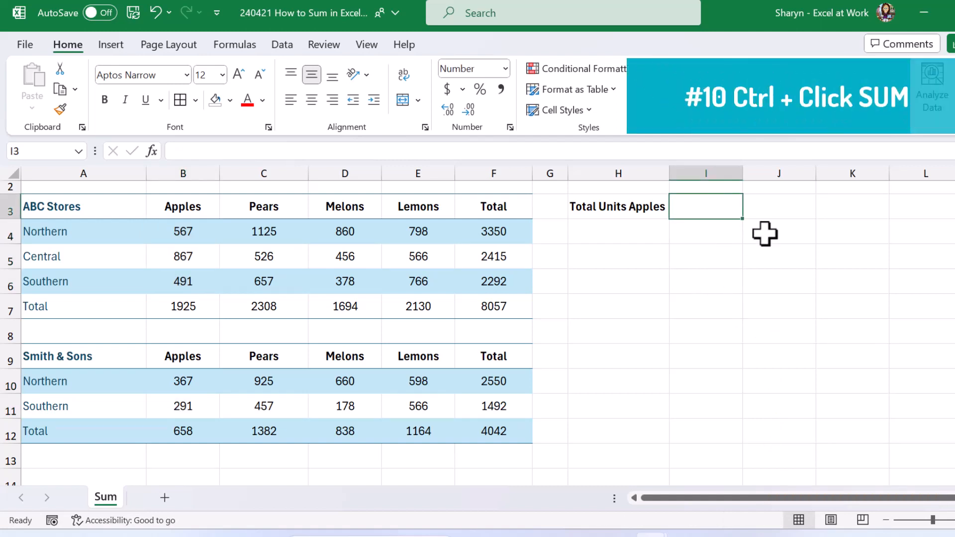
click(756, 69)
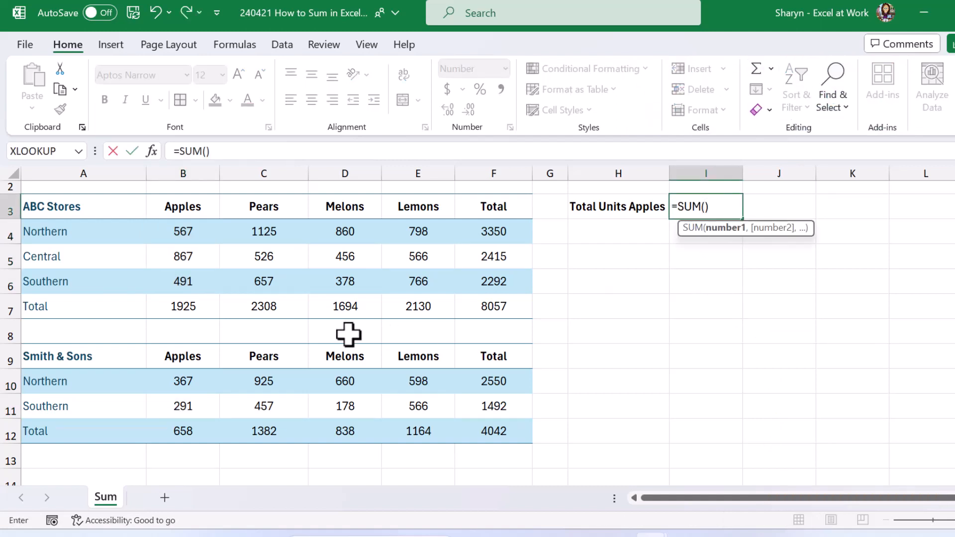
drag(199, 232, 196, 277)
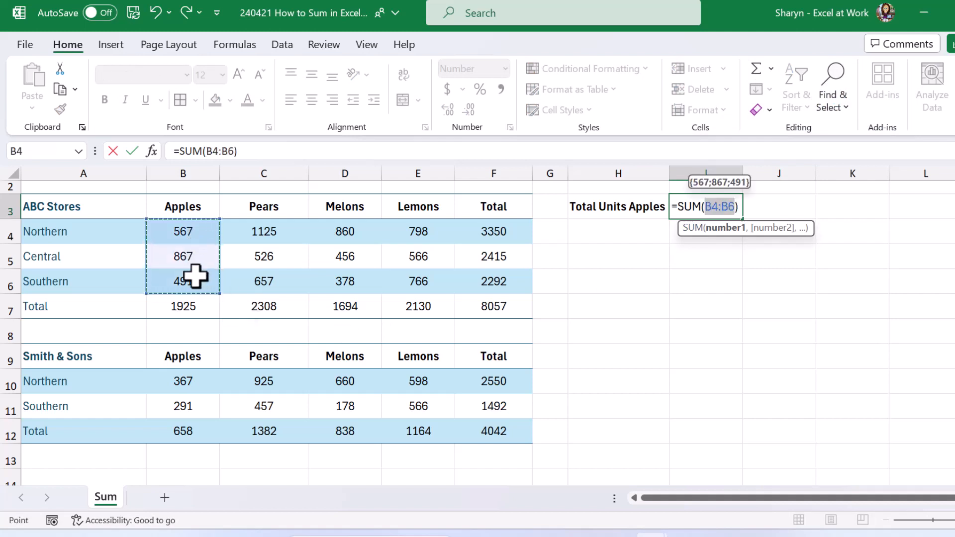
drag(192, 384, 196, 397)
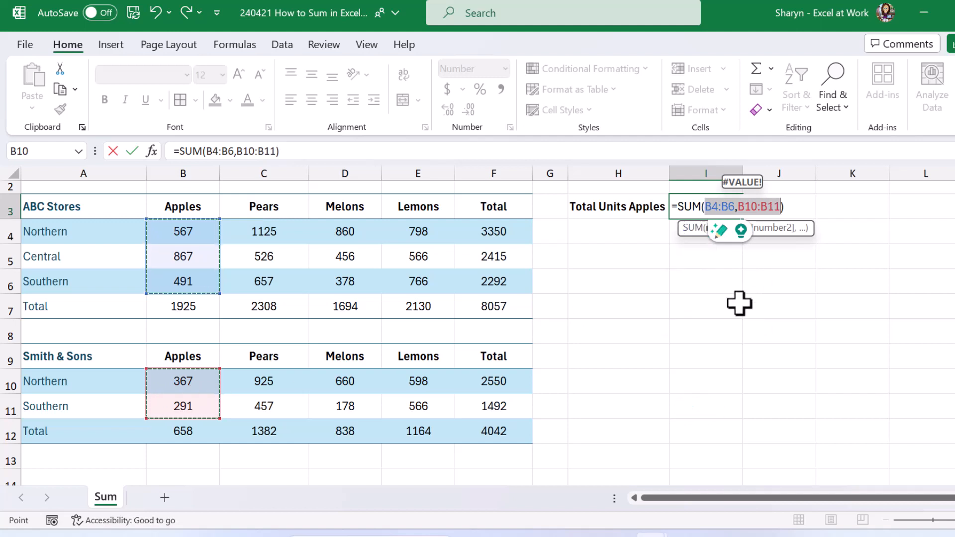
key(Return)
key(Up)
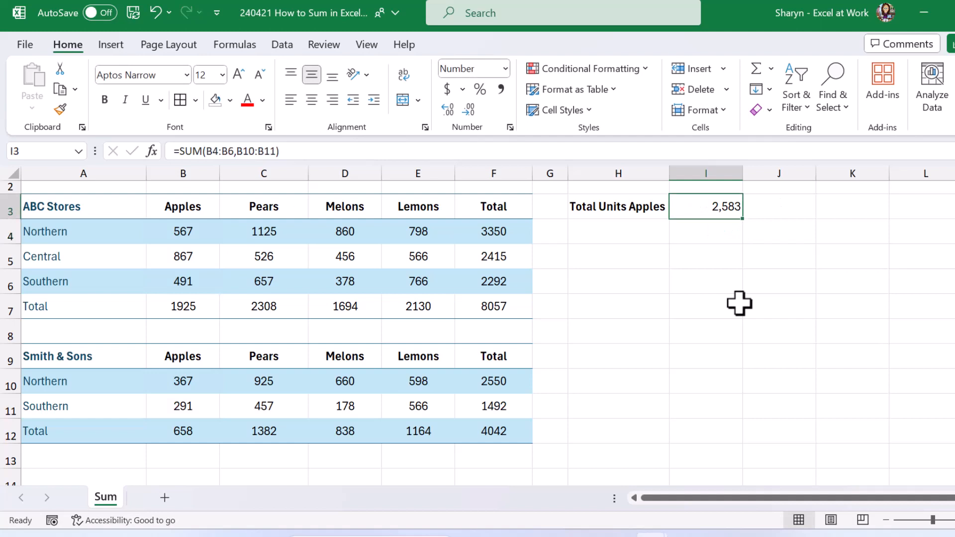